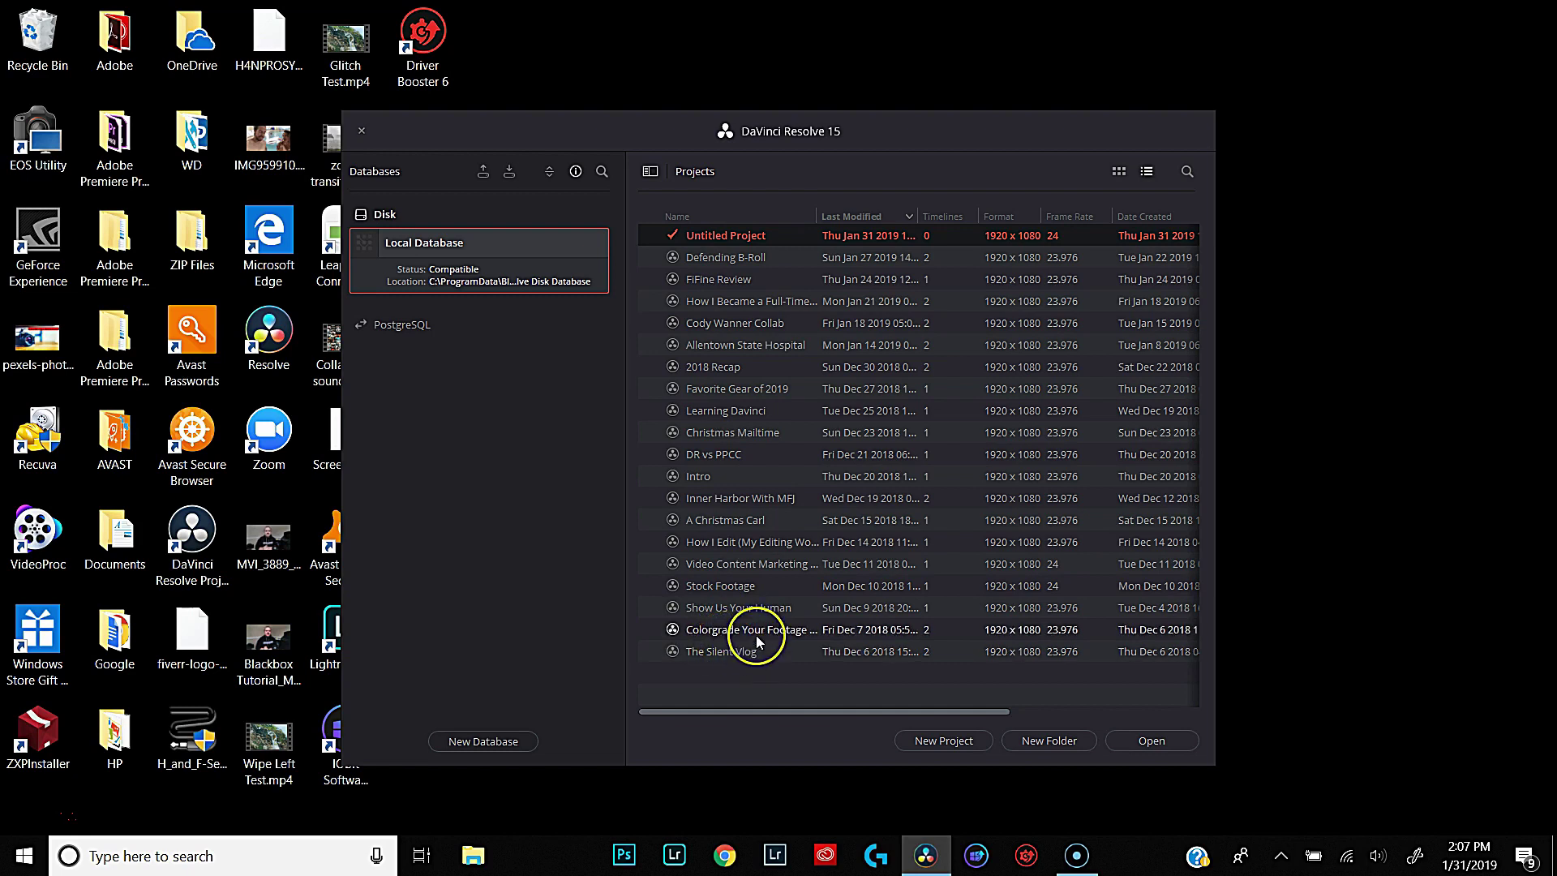
Create a new project named 'Tutorial Project' and open it on the Edit page.
left_click(930, 741)
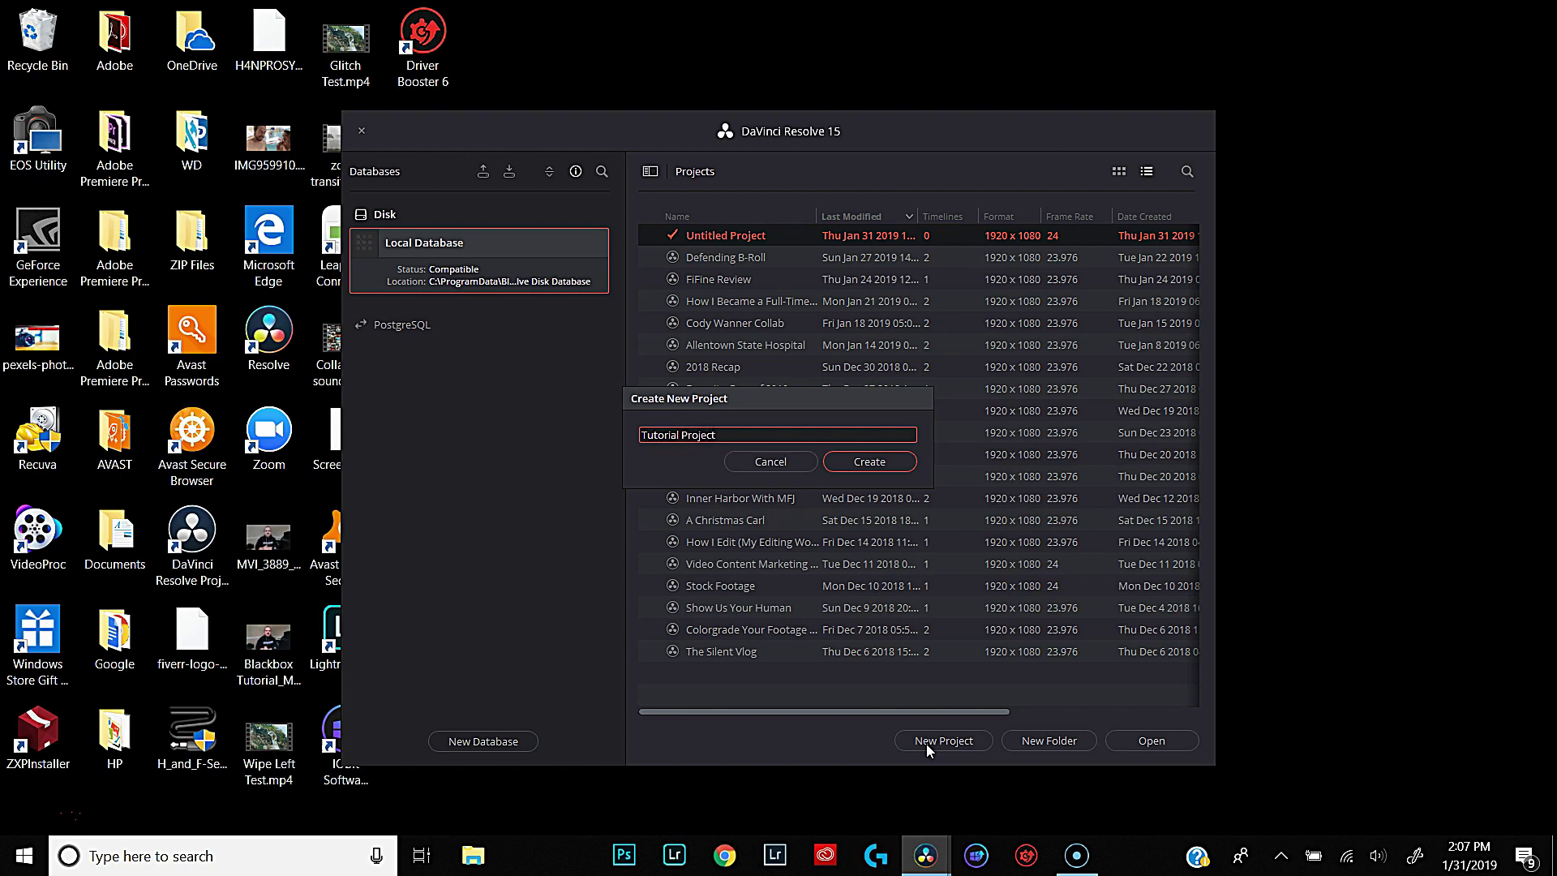
left_click(884, 462)
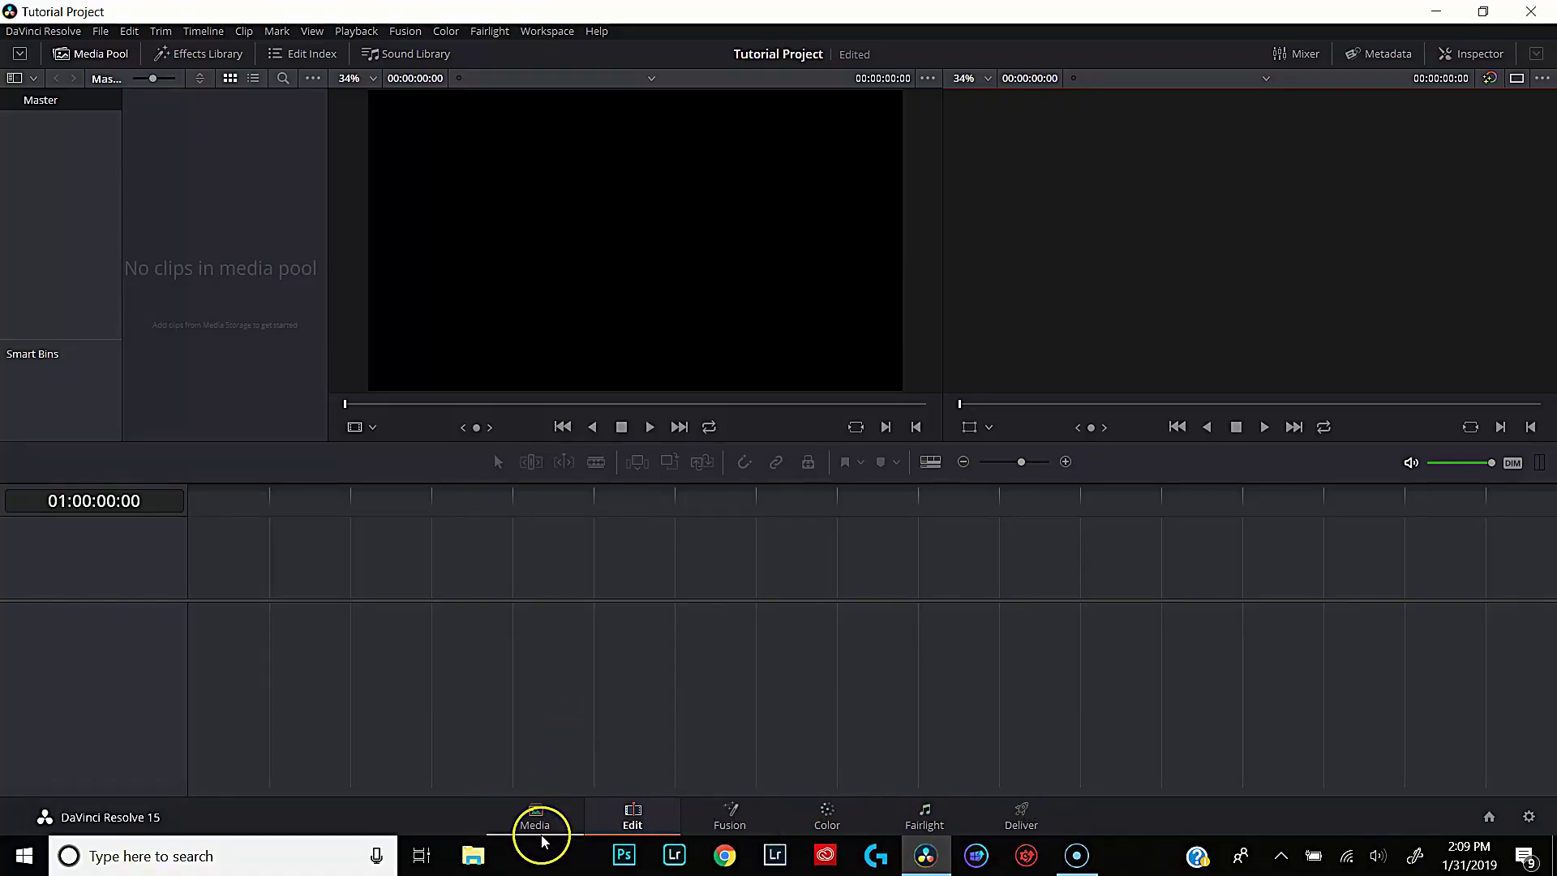
Switch to the Media page to see the local drives and the empty media pool.
left_click(537, 813)
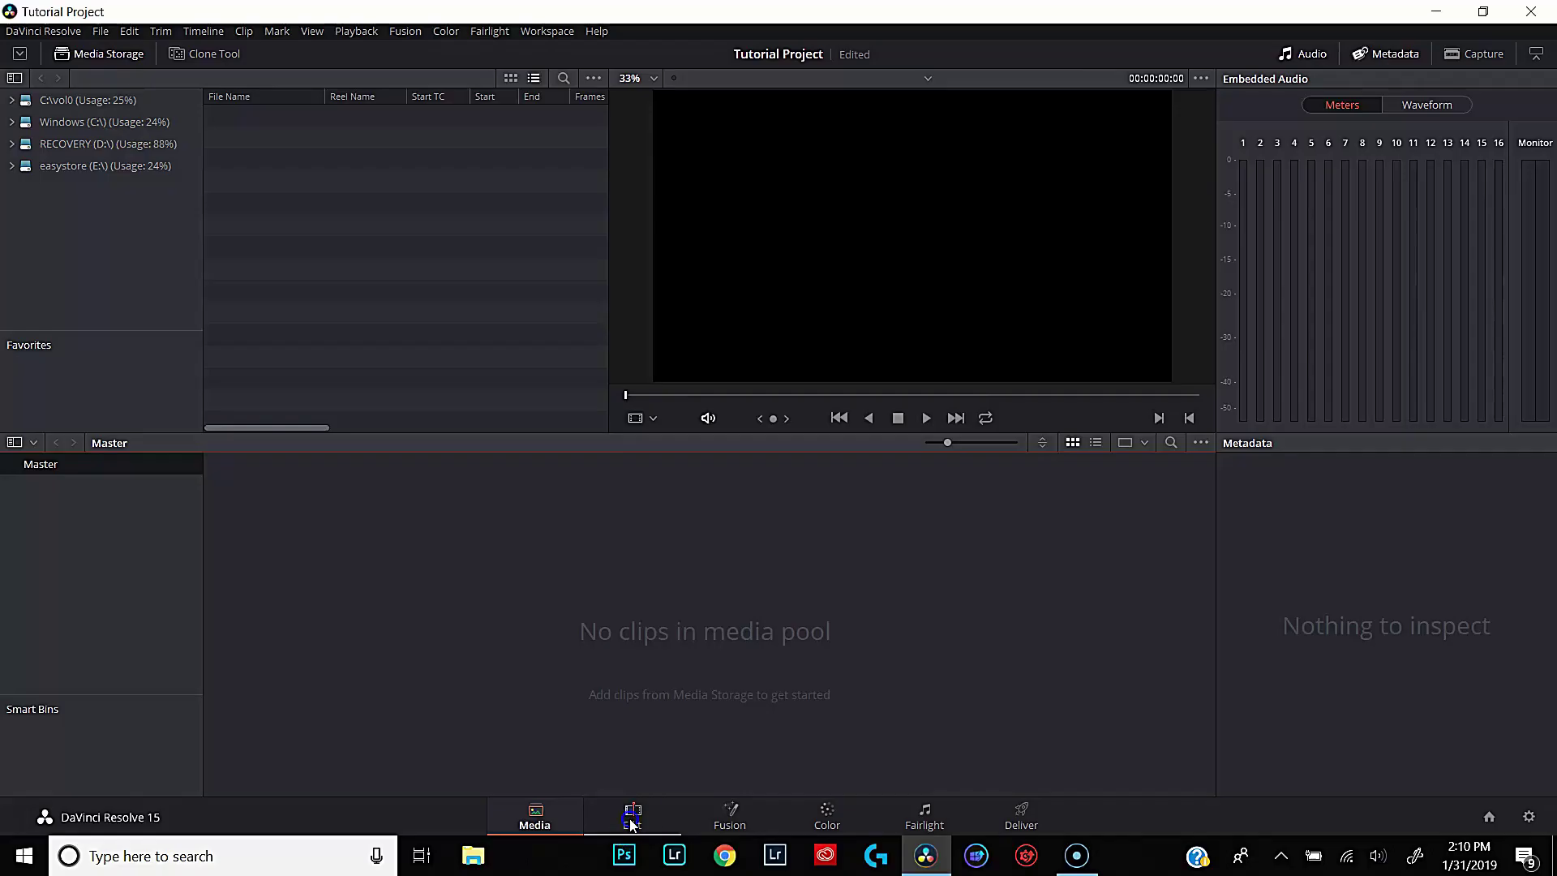
Go back to the Edit page with its empty media pool and timeline.
left_click(632, 819)
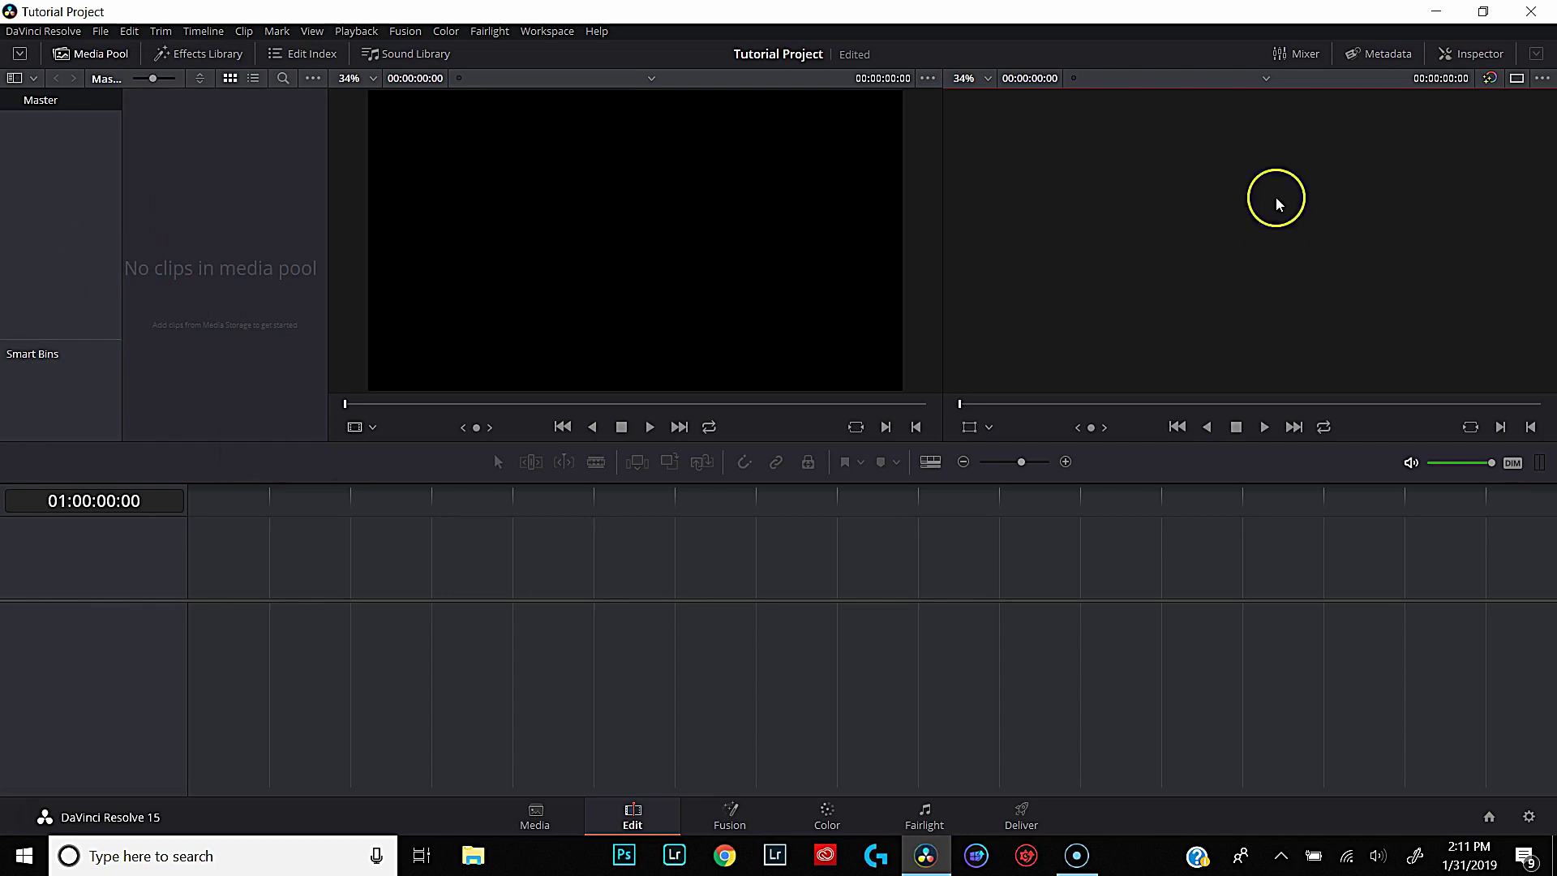
Show the Mixer, Metadata and Inspector panels, then move to the Fusion page.
left_click(1285, 57)
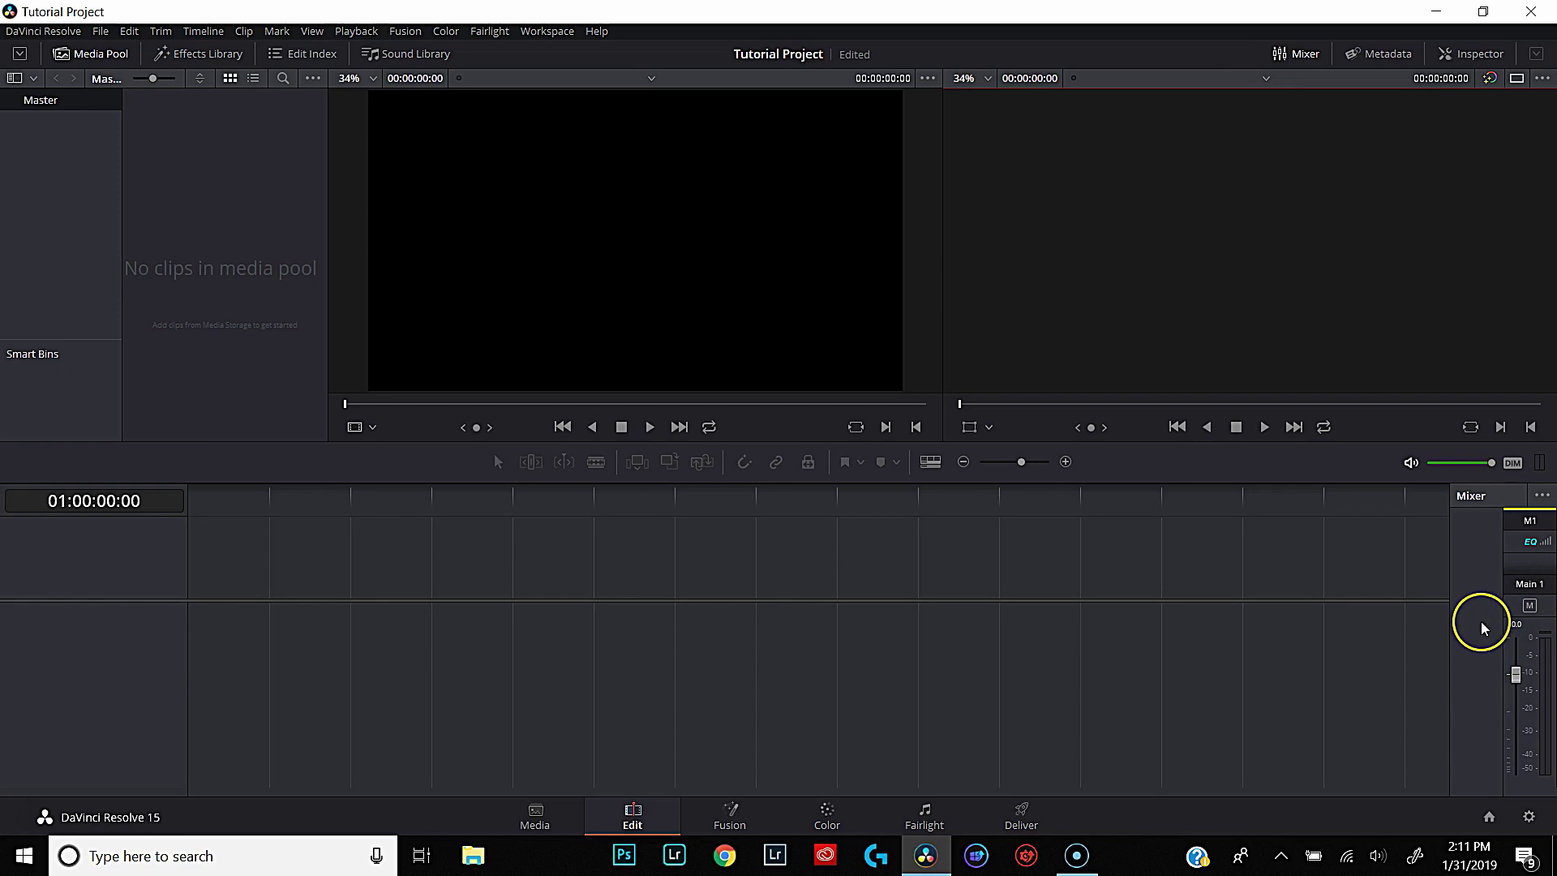
left_click(1379, 52)
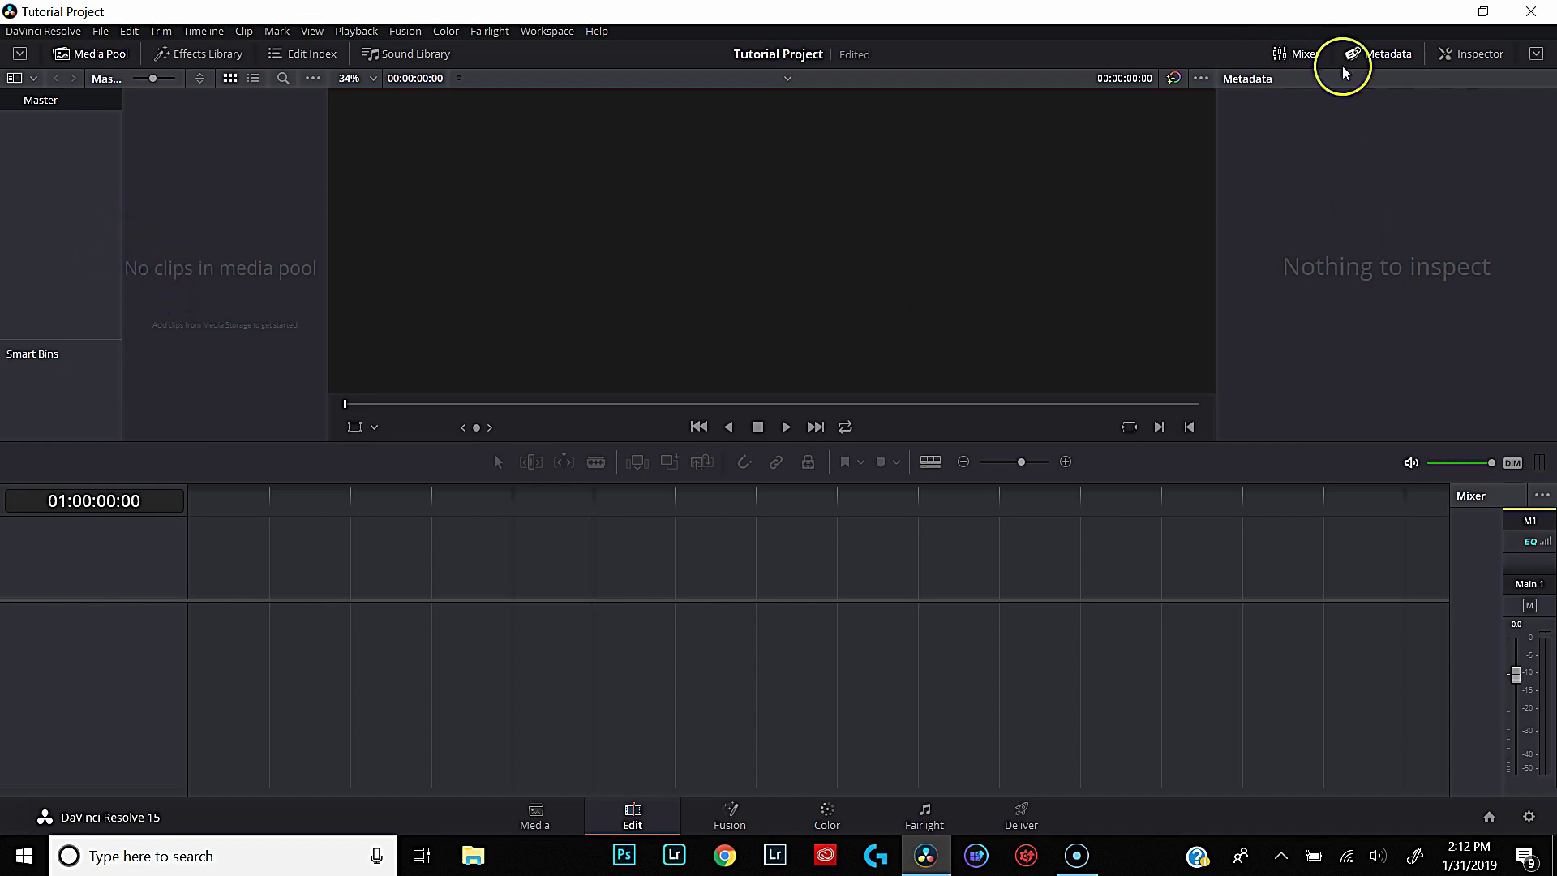
left_click(1465, 56)
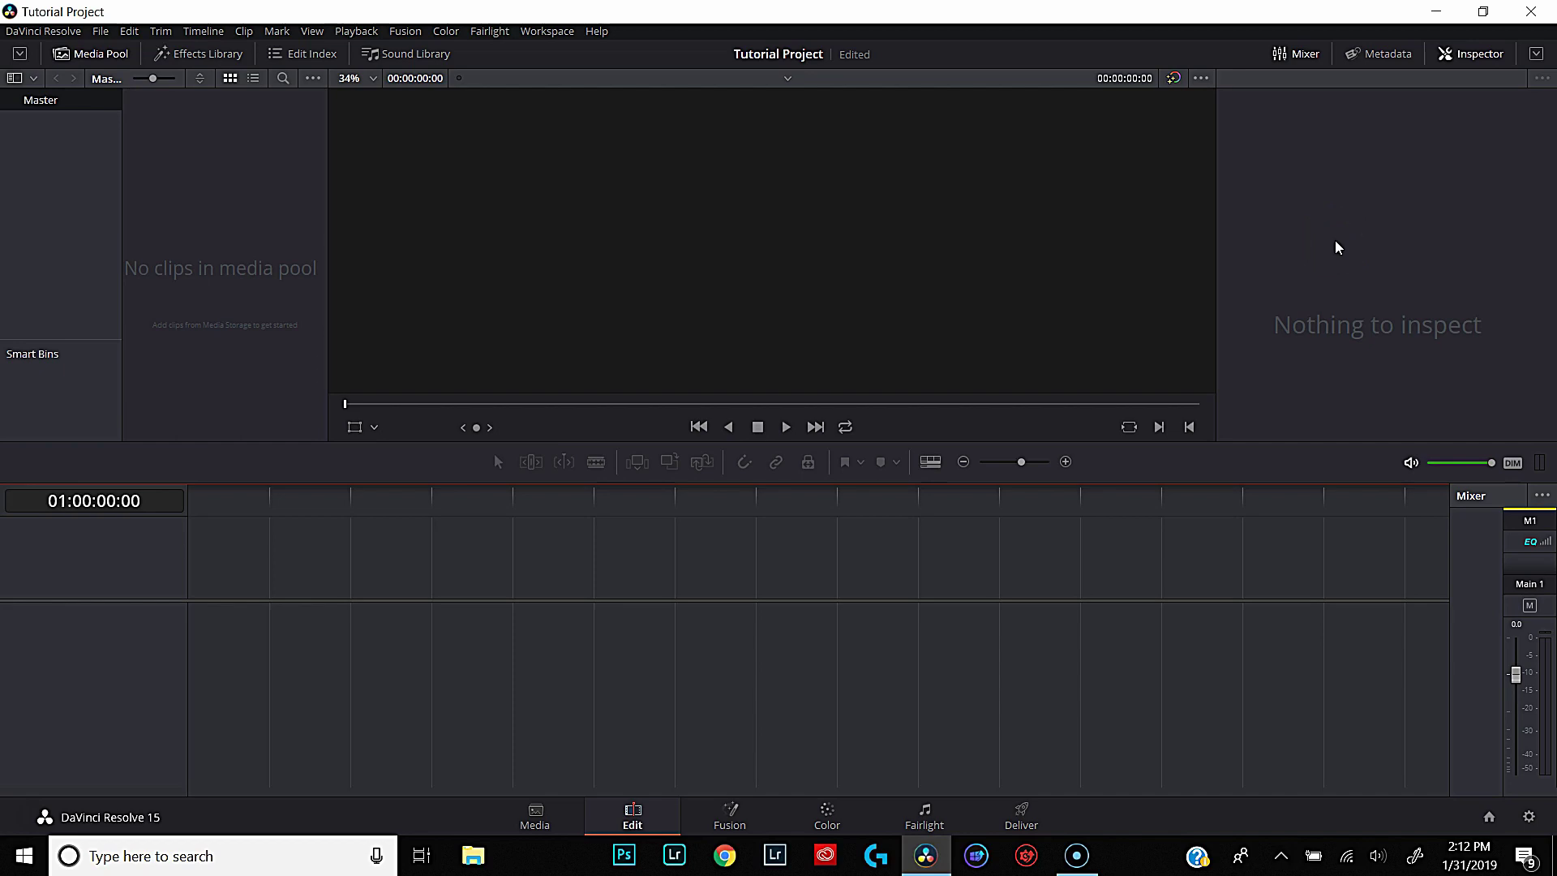
left_click(731, 811)
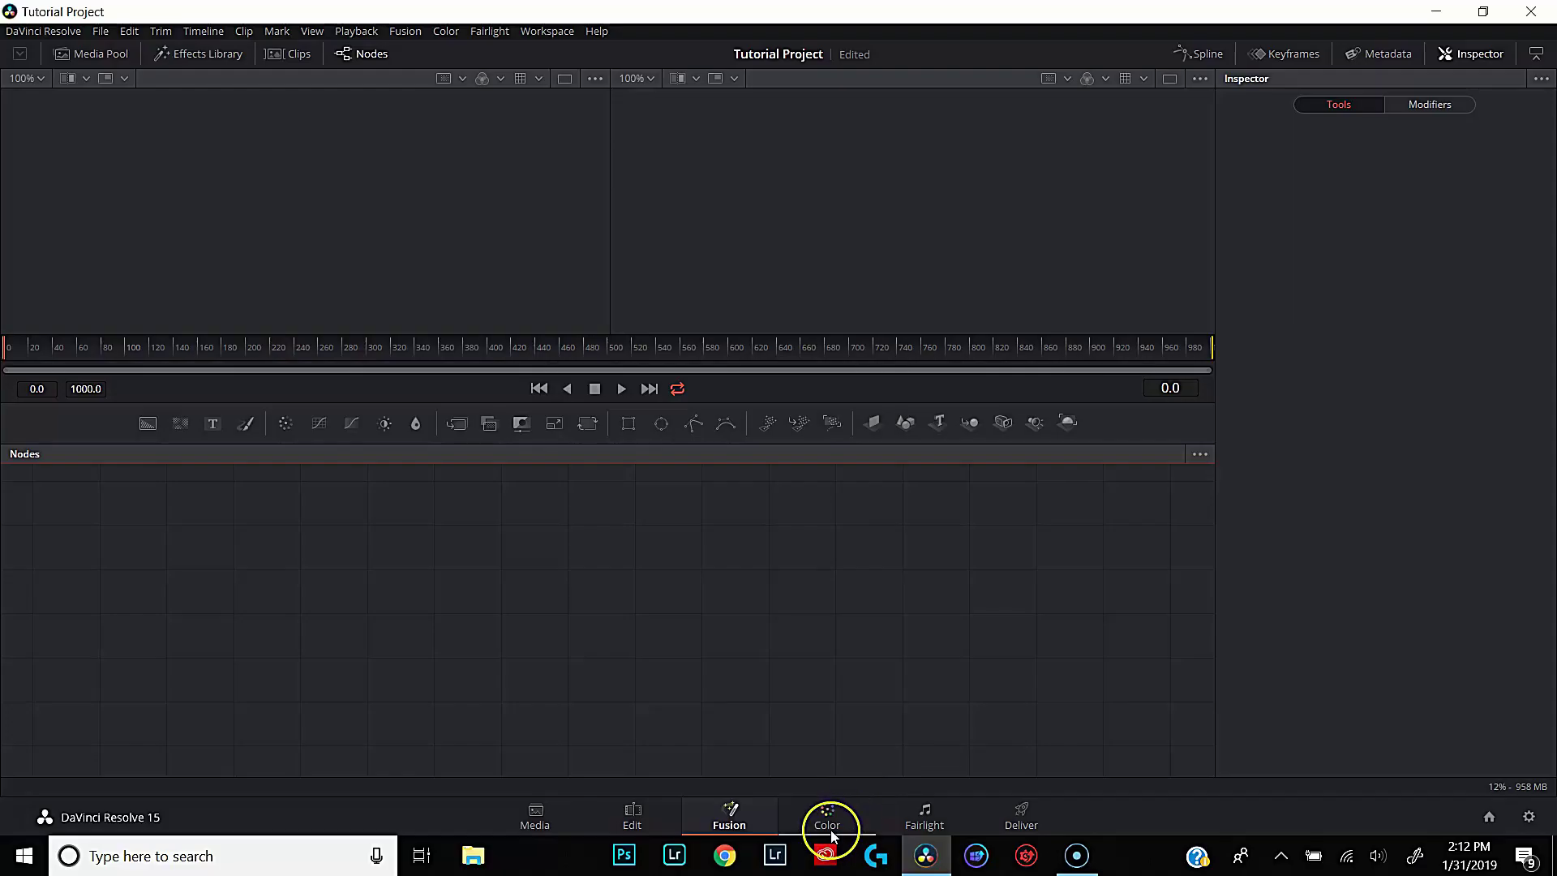
Pass through the Color page and continue on to the Fairlight page.
left_click(827, 819)
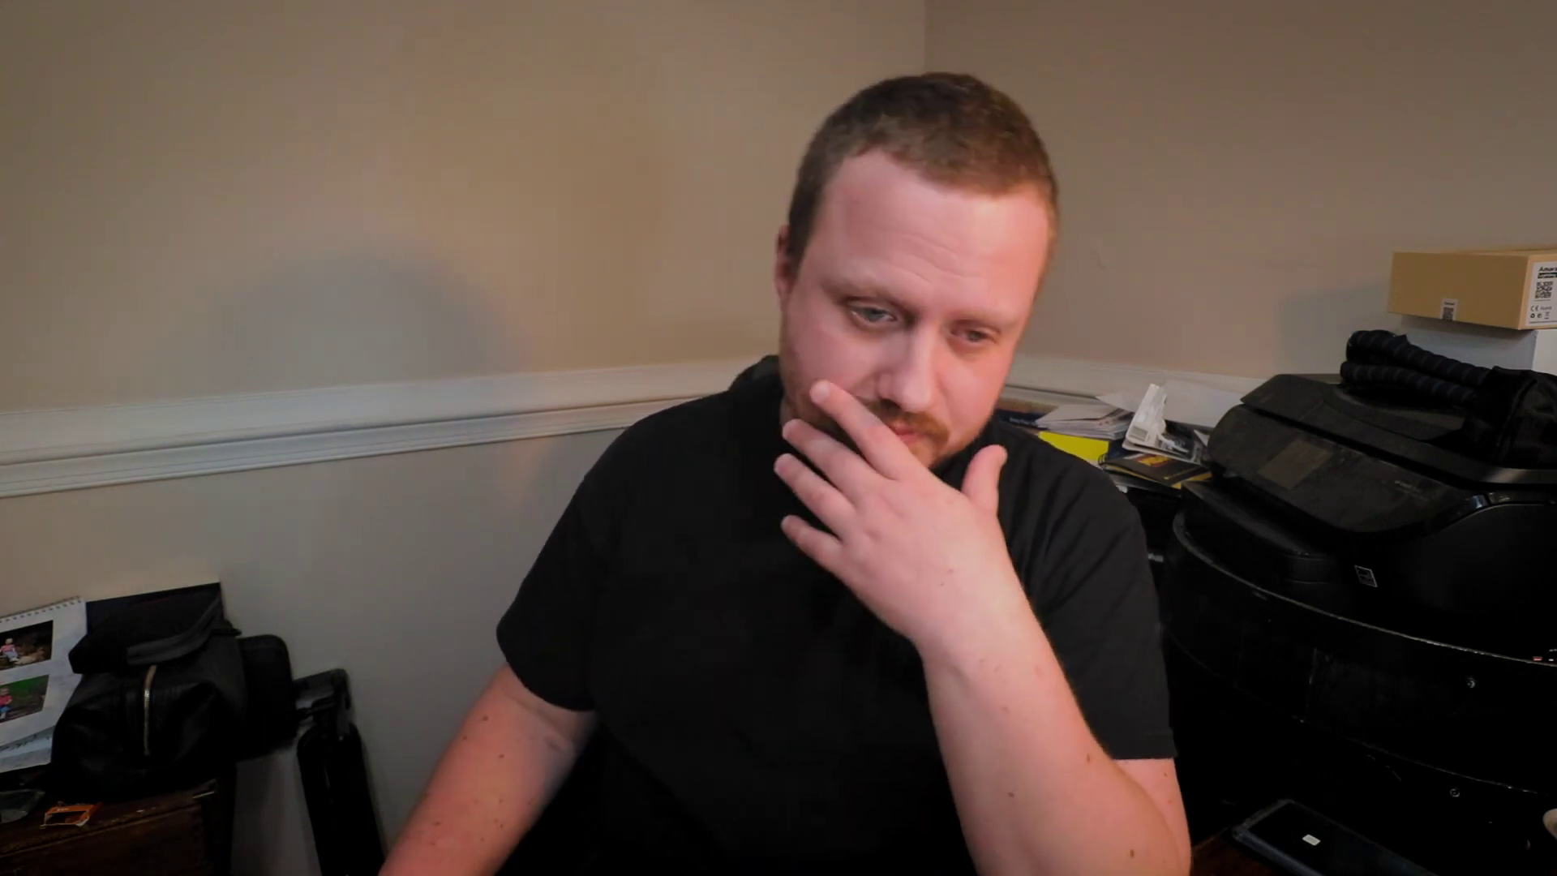
left_click(922, 813)
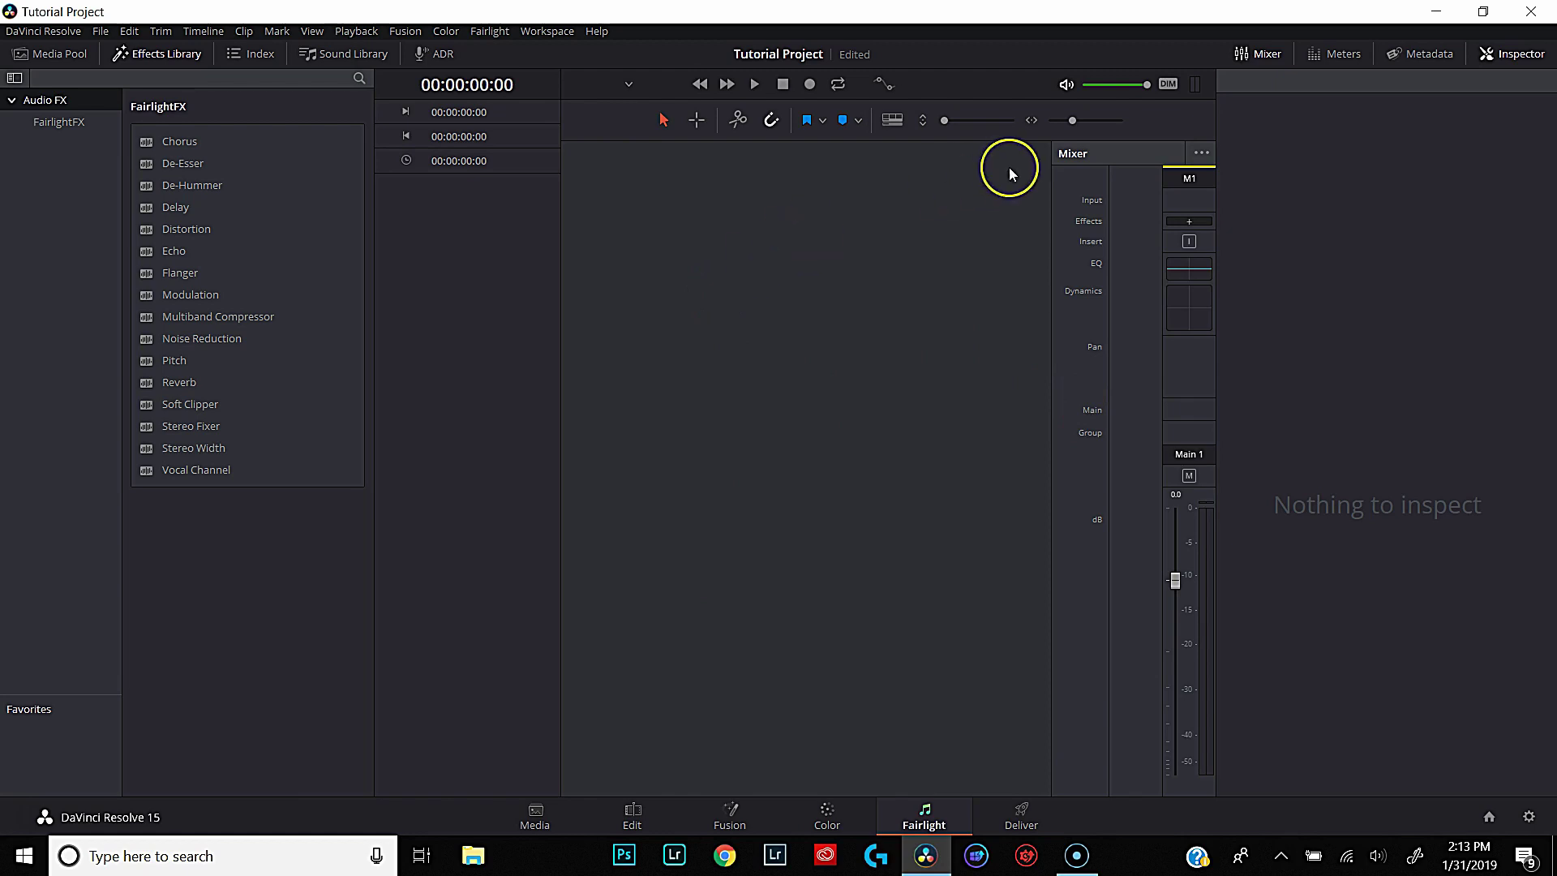
Hide the Inspector on the Fairlight page, then switch to the Deliver page.
left_click(1522, 54)
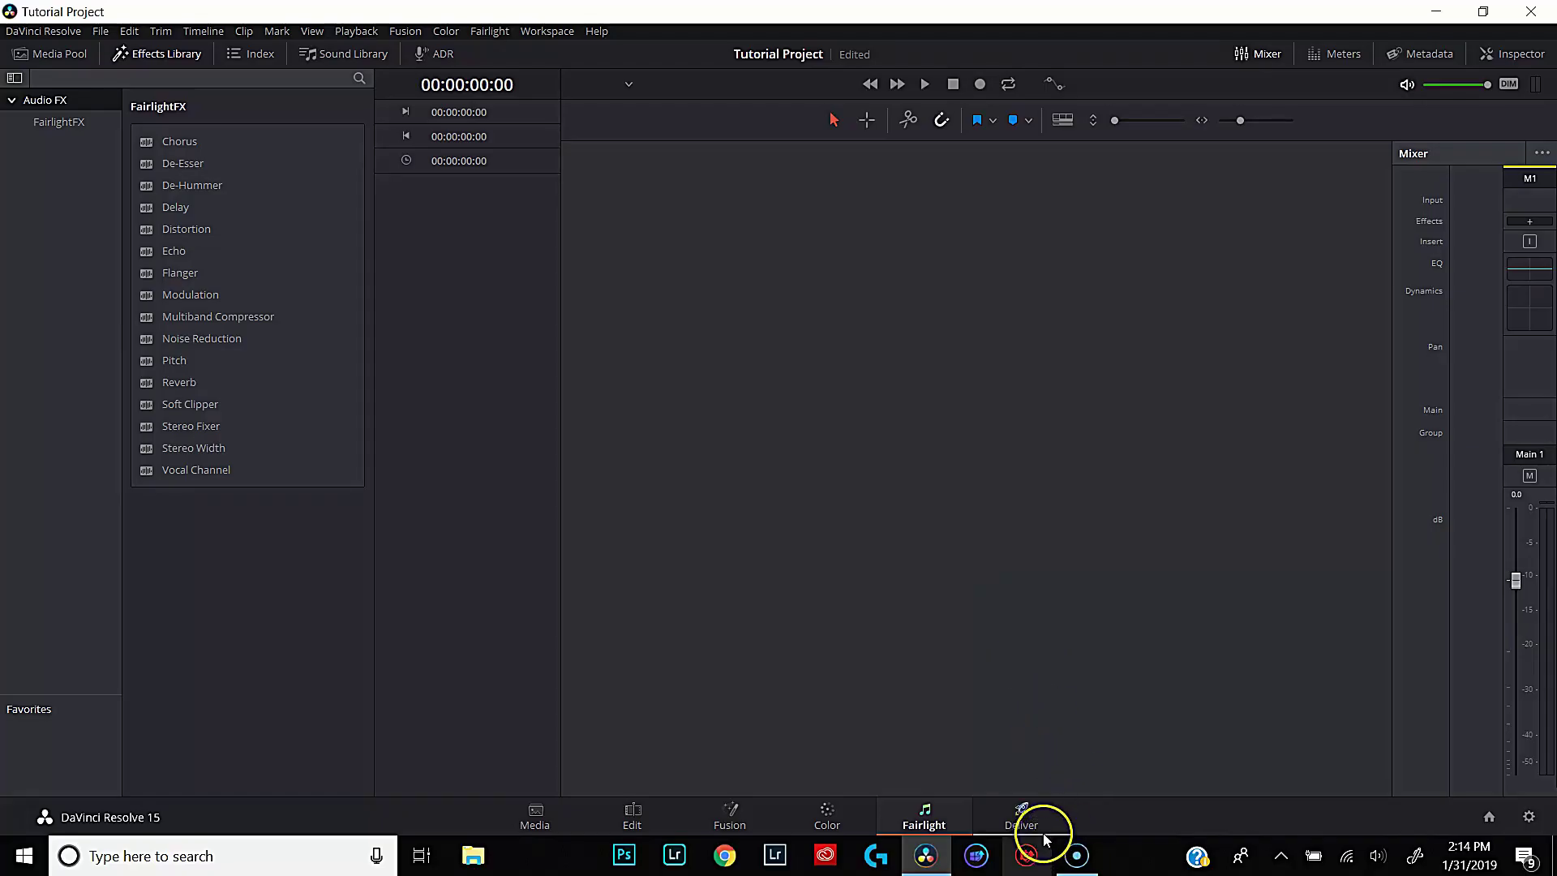
left_click(1024, 817)
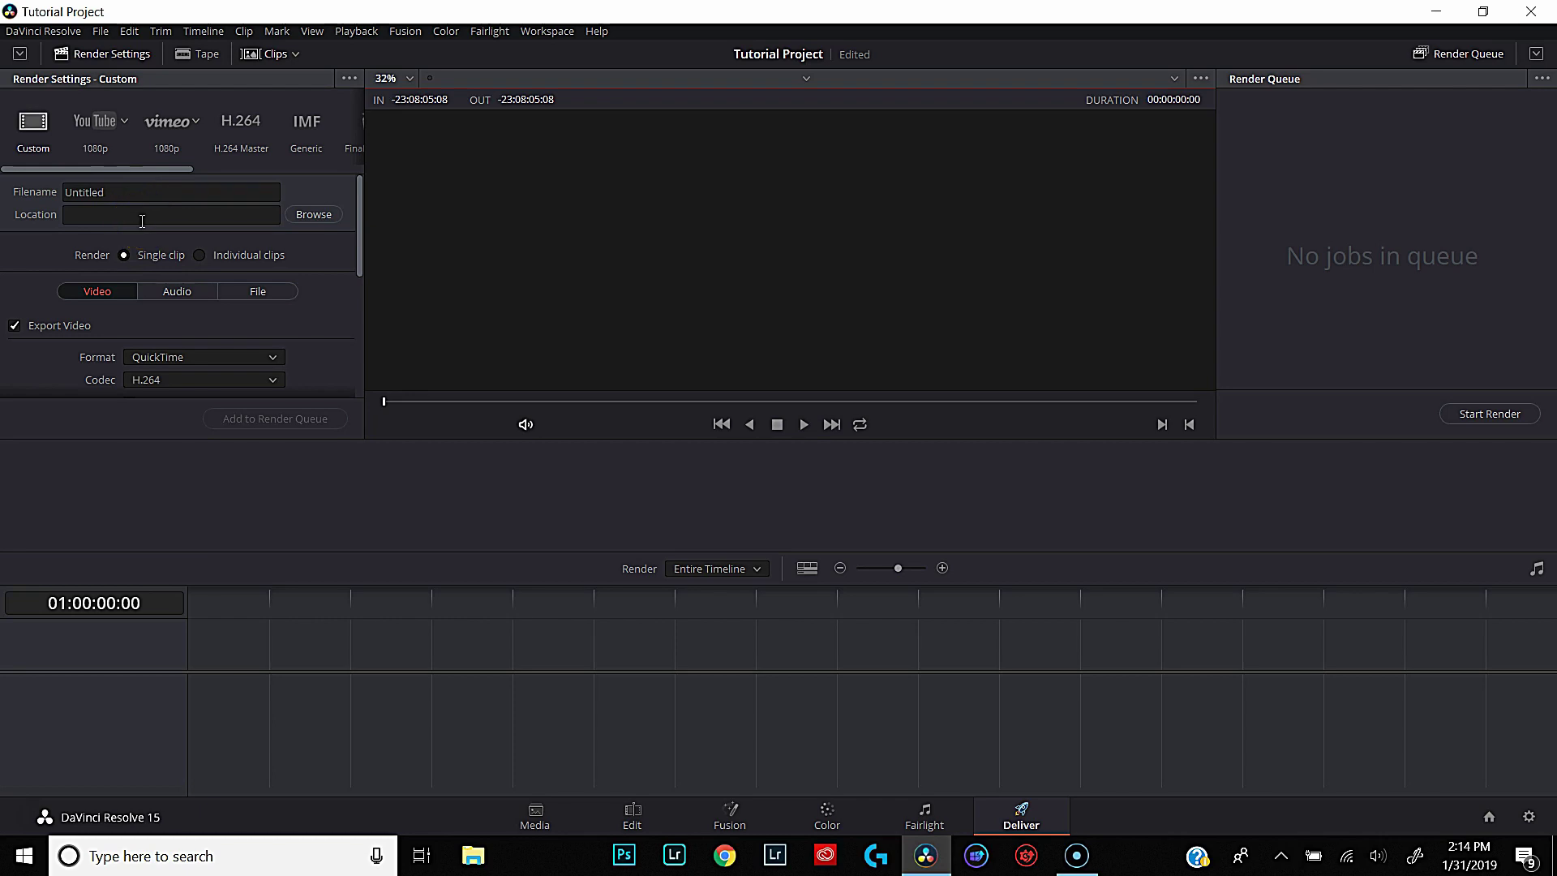
Try the YouTube 1080p, Vimeo 1080p, Premiere XML and Pro Tools render presets, then open the File menu.
left_click(90, 124)
left_click(162, 135)
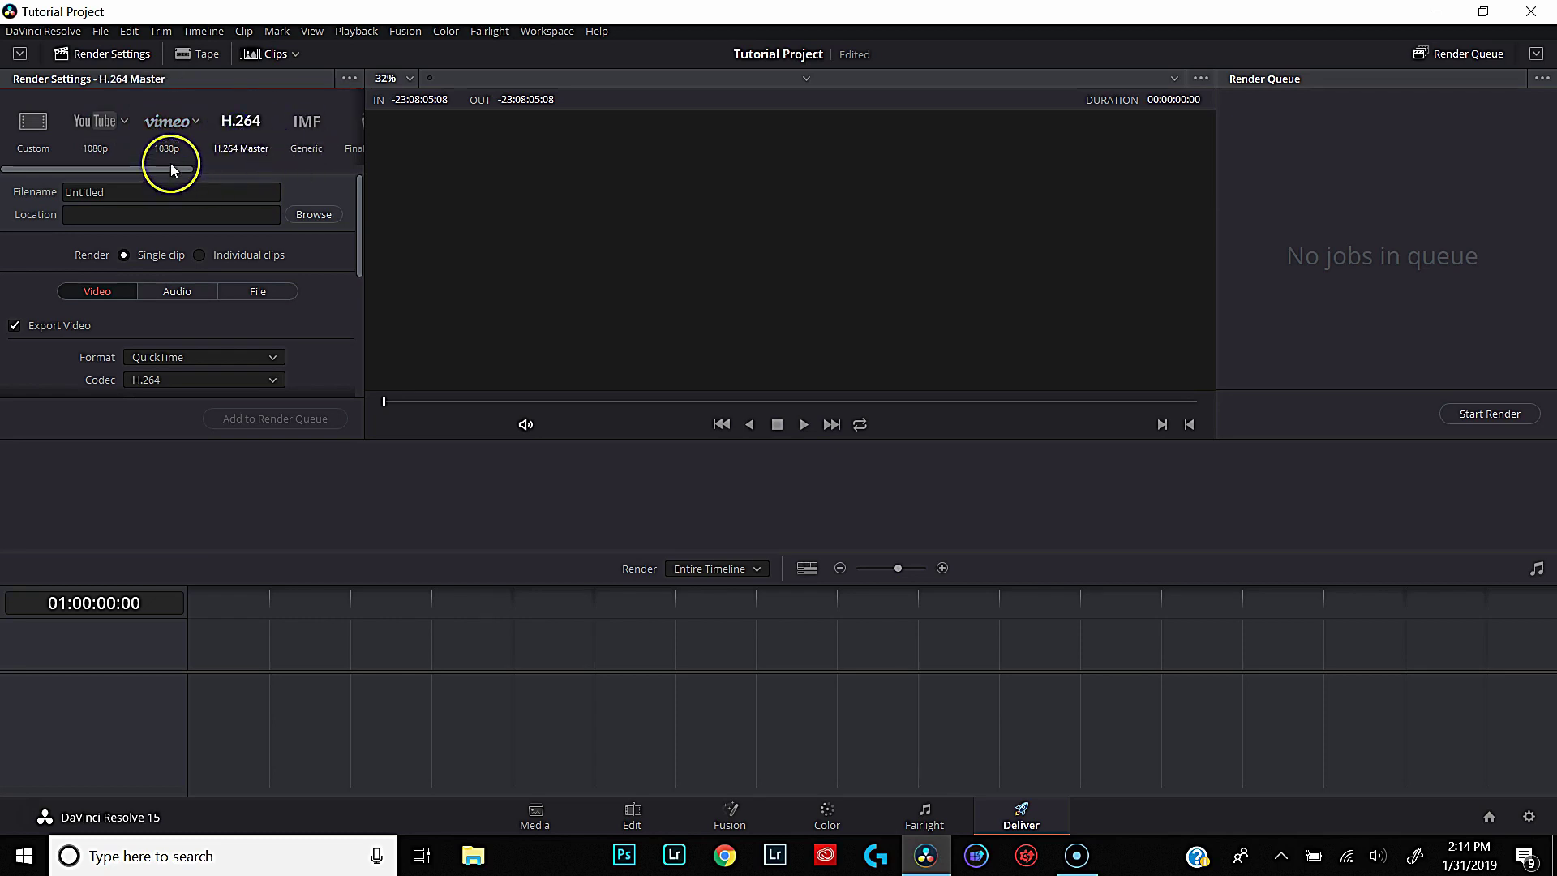
left_click(193, 171)
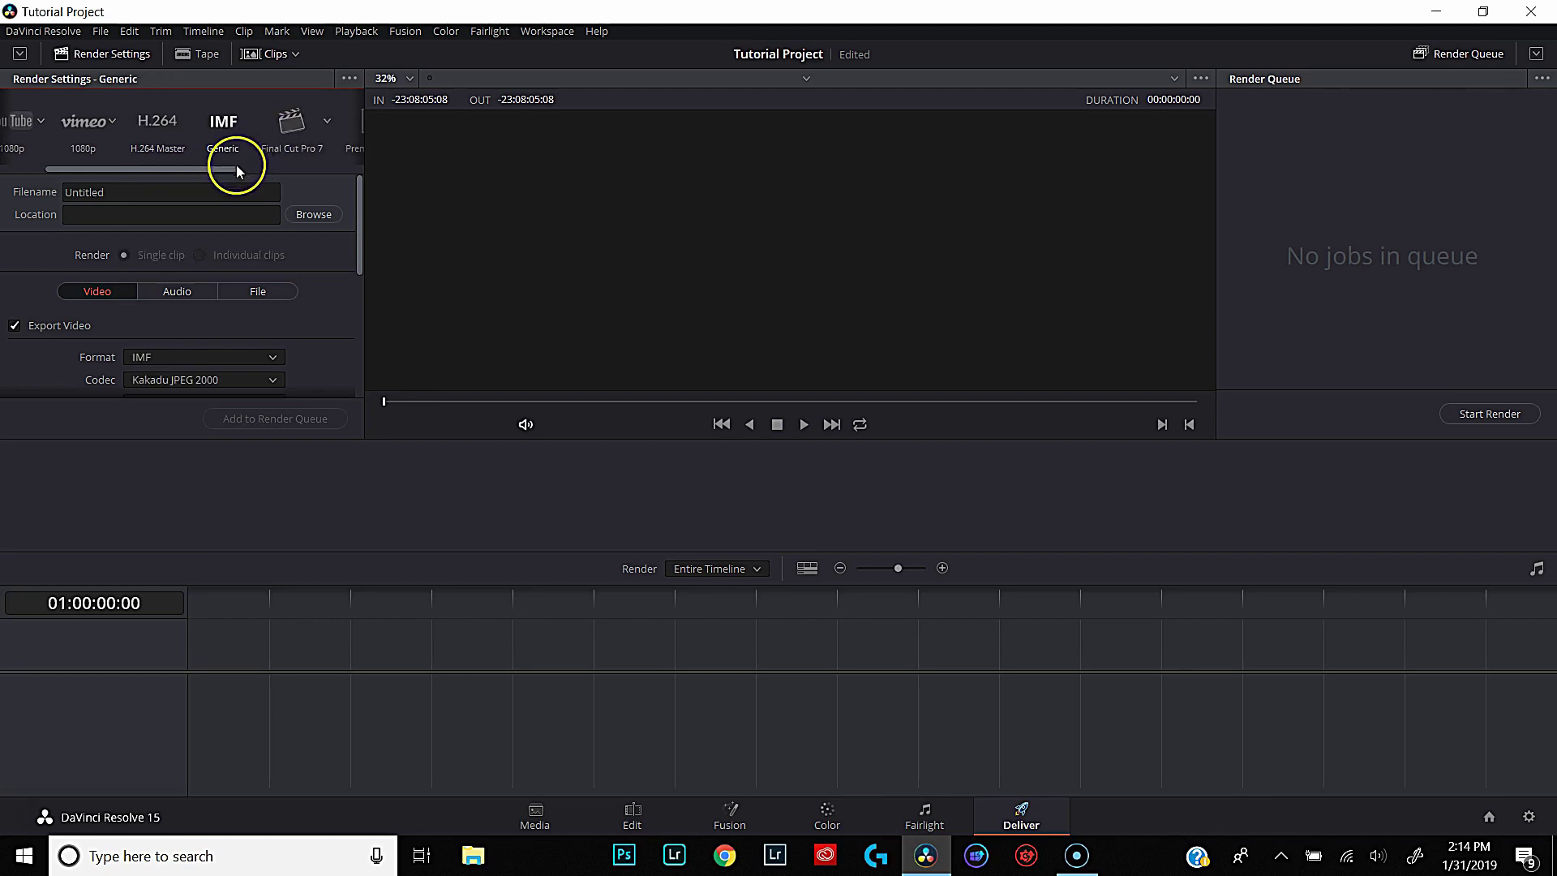
left_click_drag(219, 170, 254, 176)
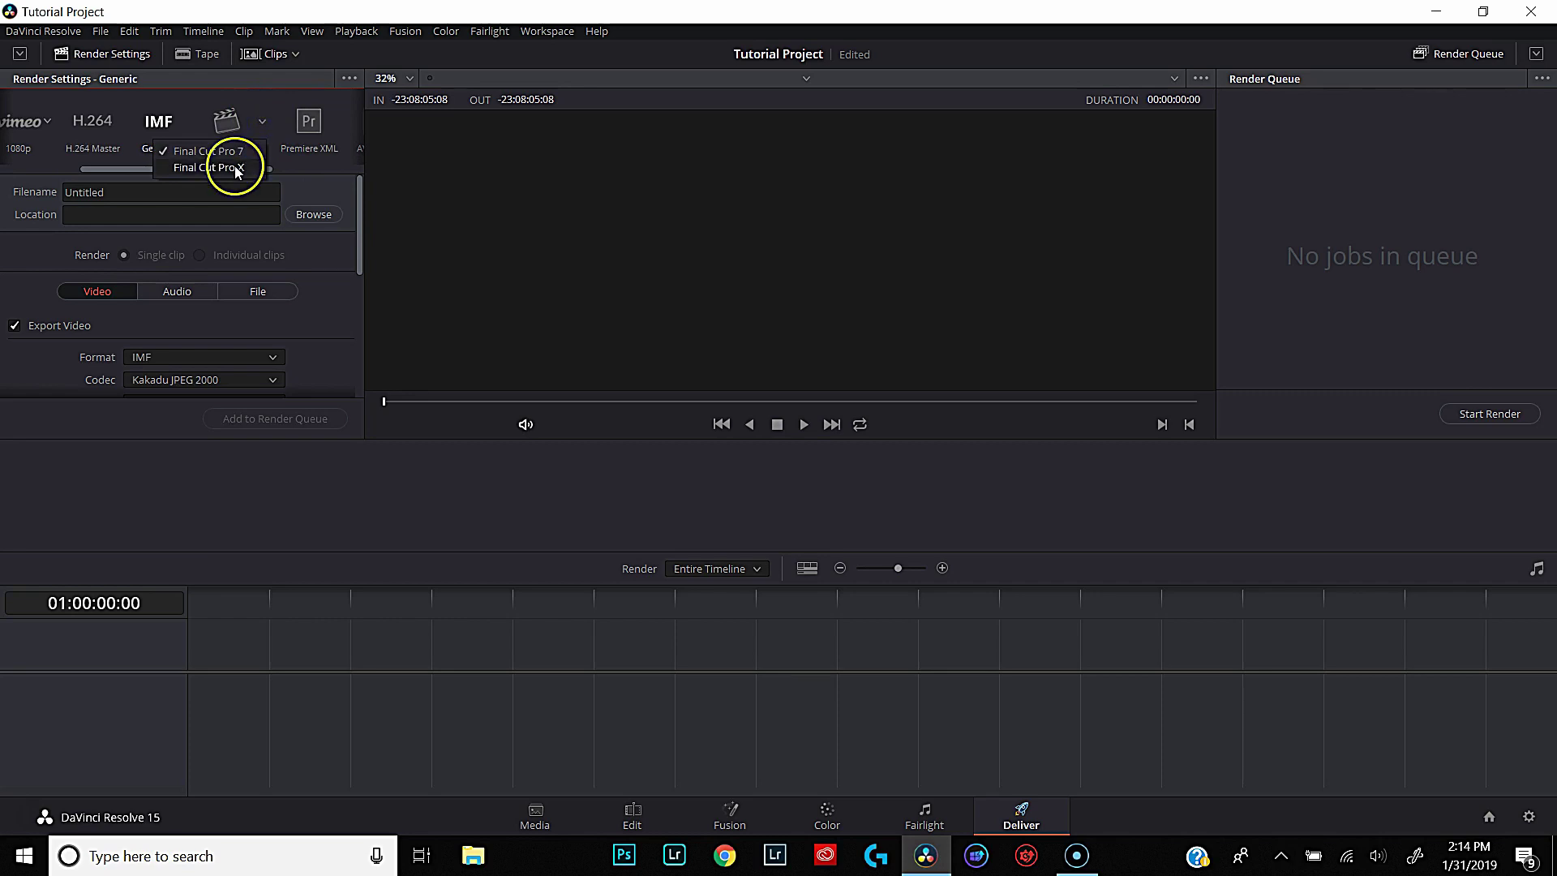
left_click(300, 129)
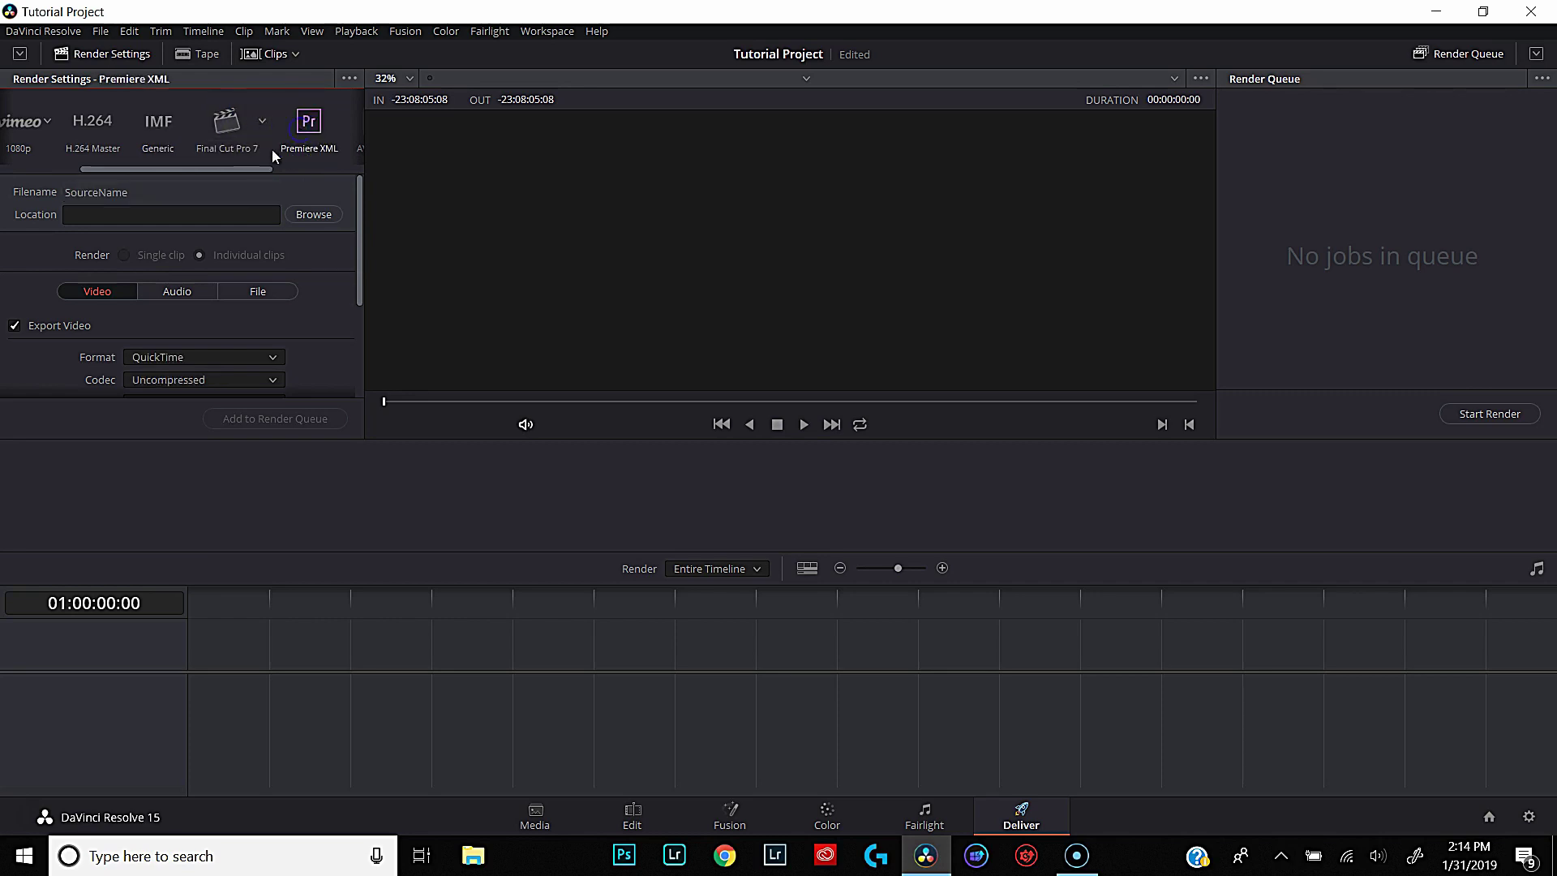
left_click_drag(236, 167, 270, 169)
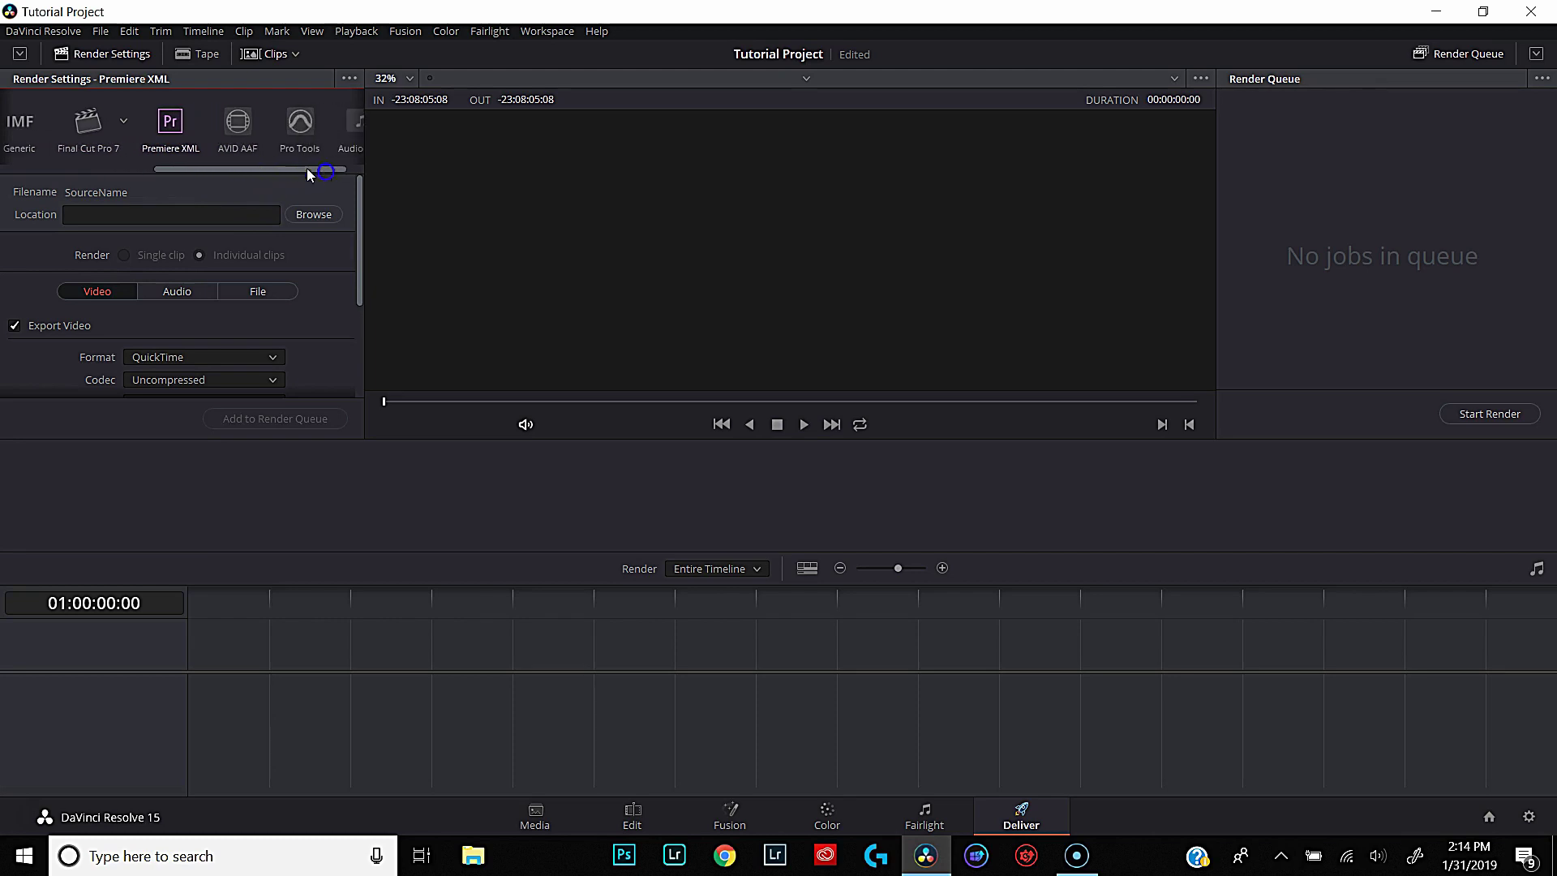
left_click_drag(287, 167, 322, 174)
left_click(264, 140)
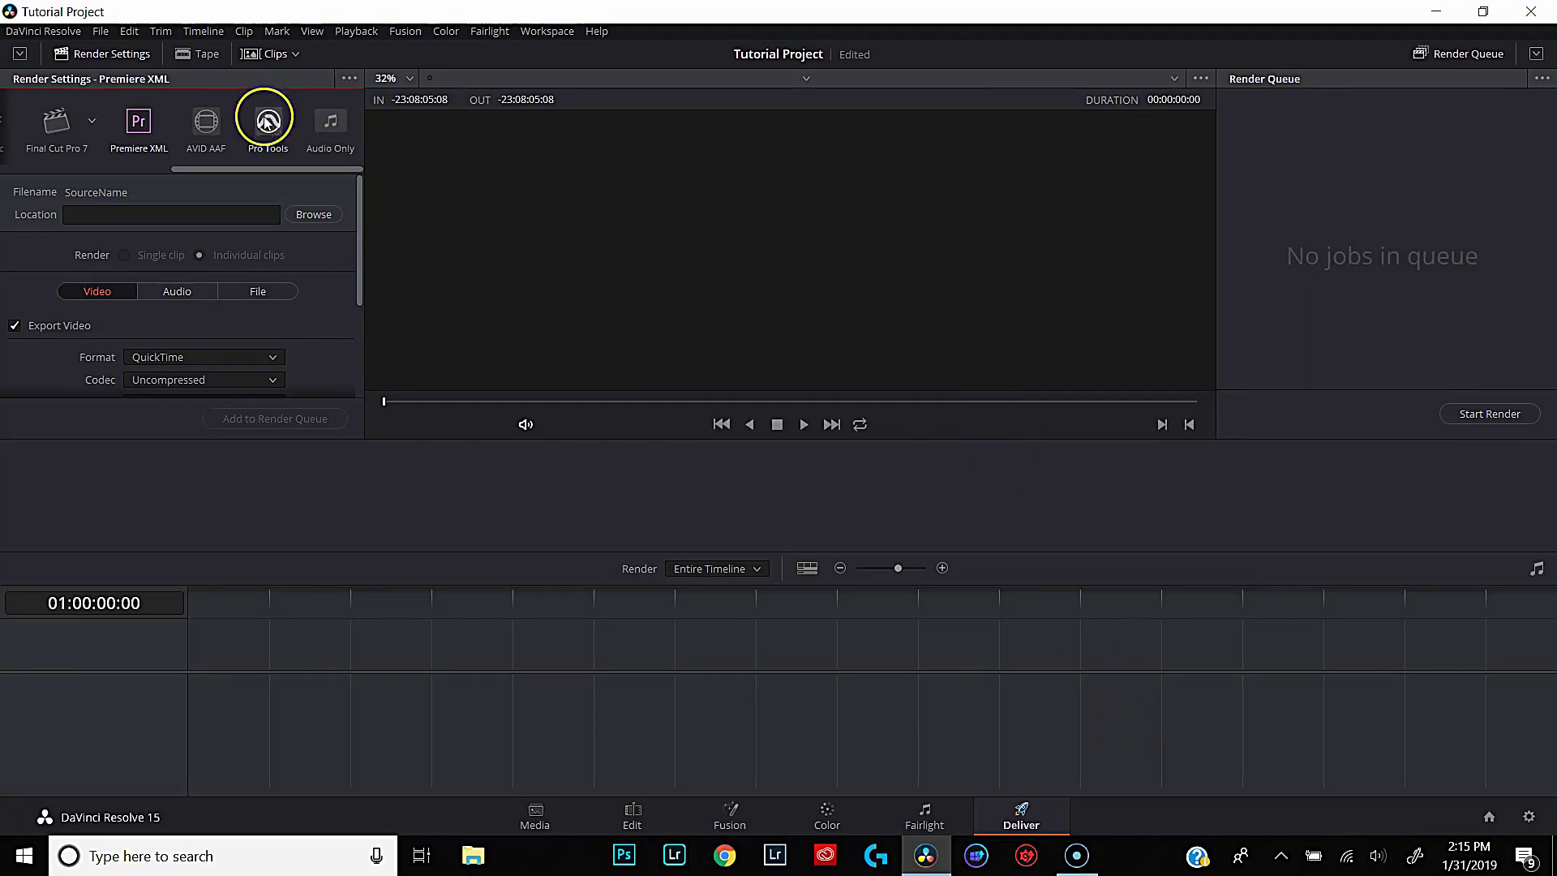
left_click(101, 32)
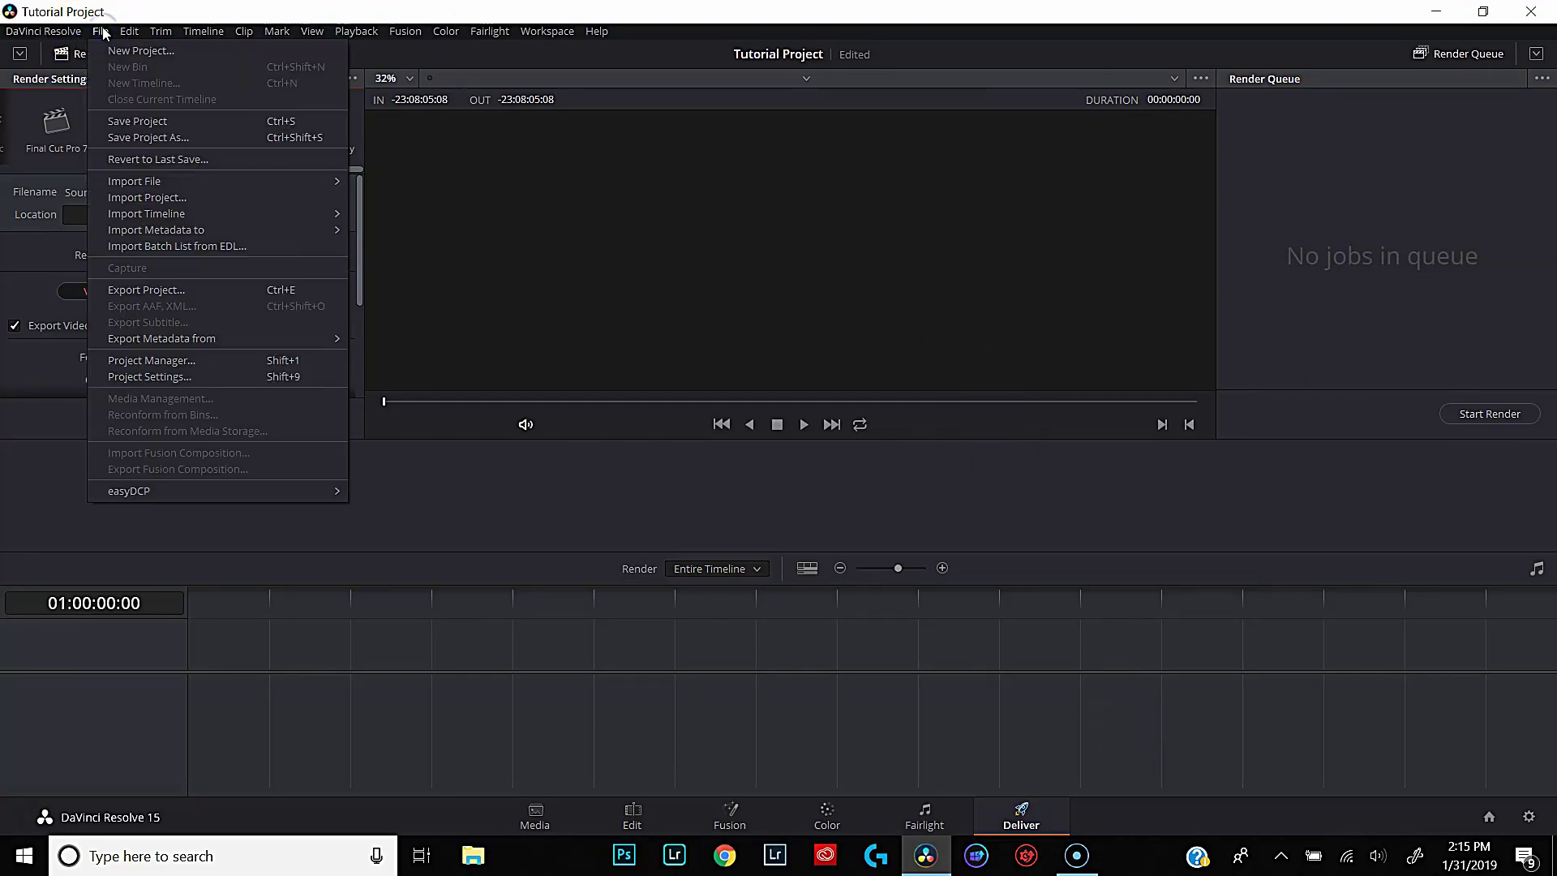
Save Project Settings with a 1920 x 1080 HD timeline at 23.976 fps.
left_click(165, 378)
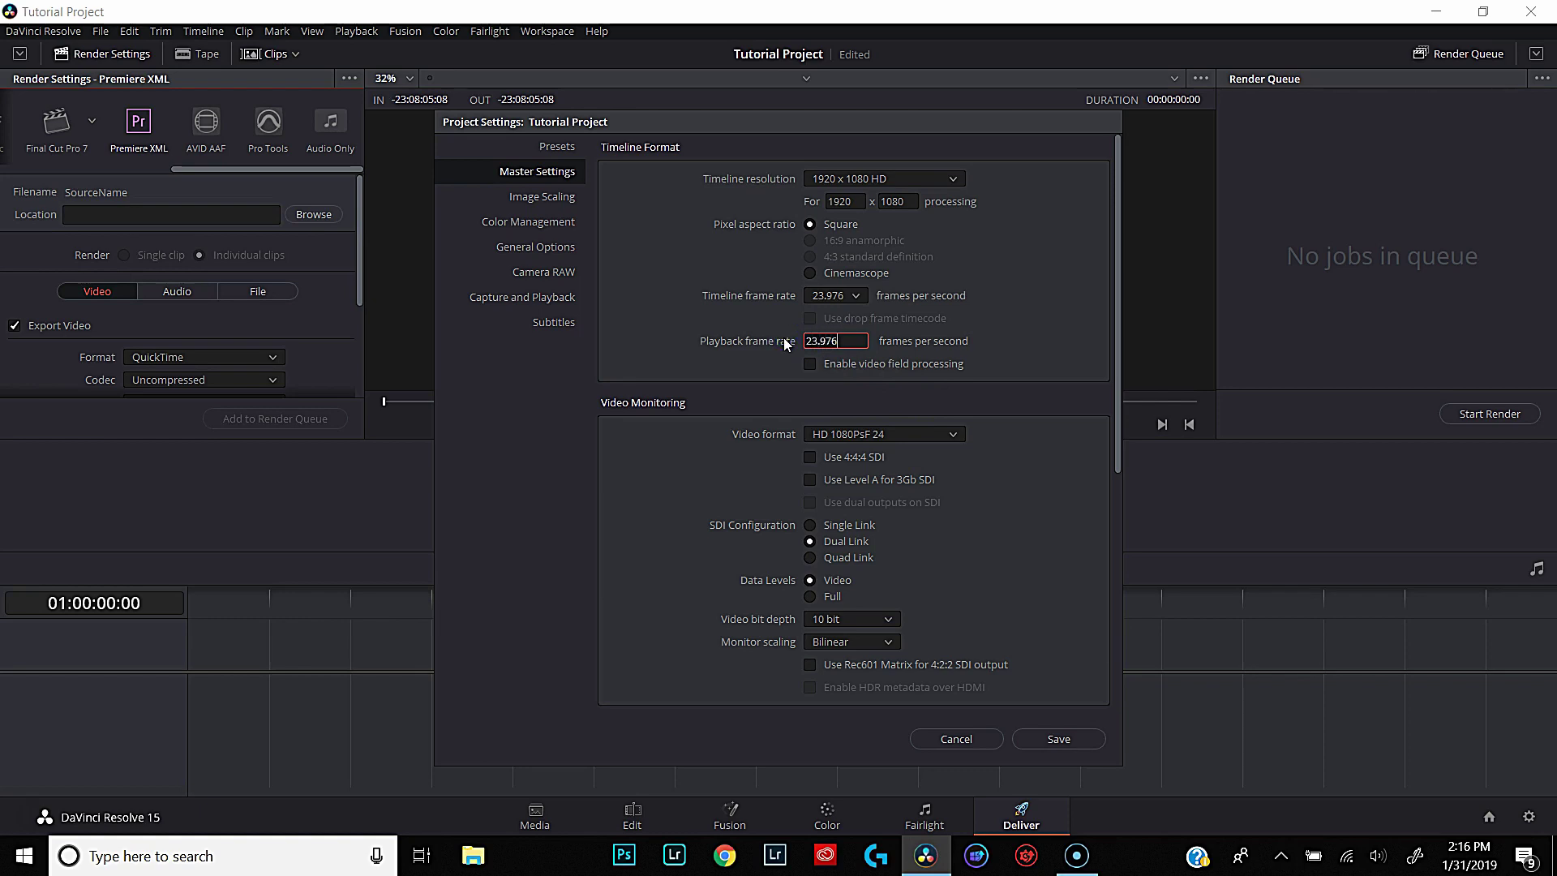
left_click(1061, 740)
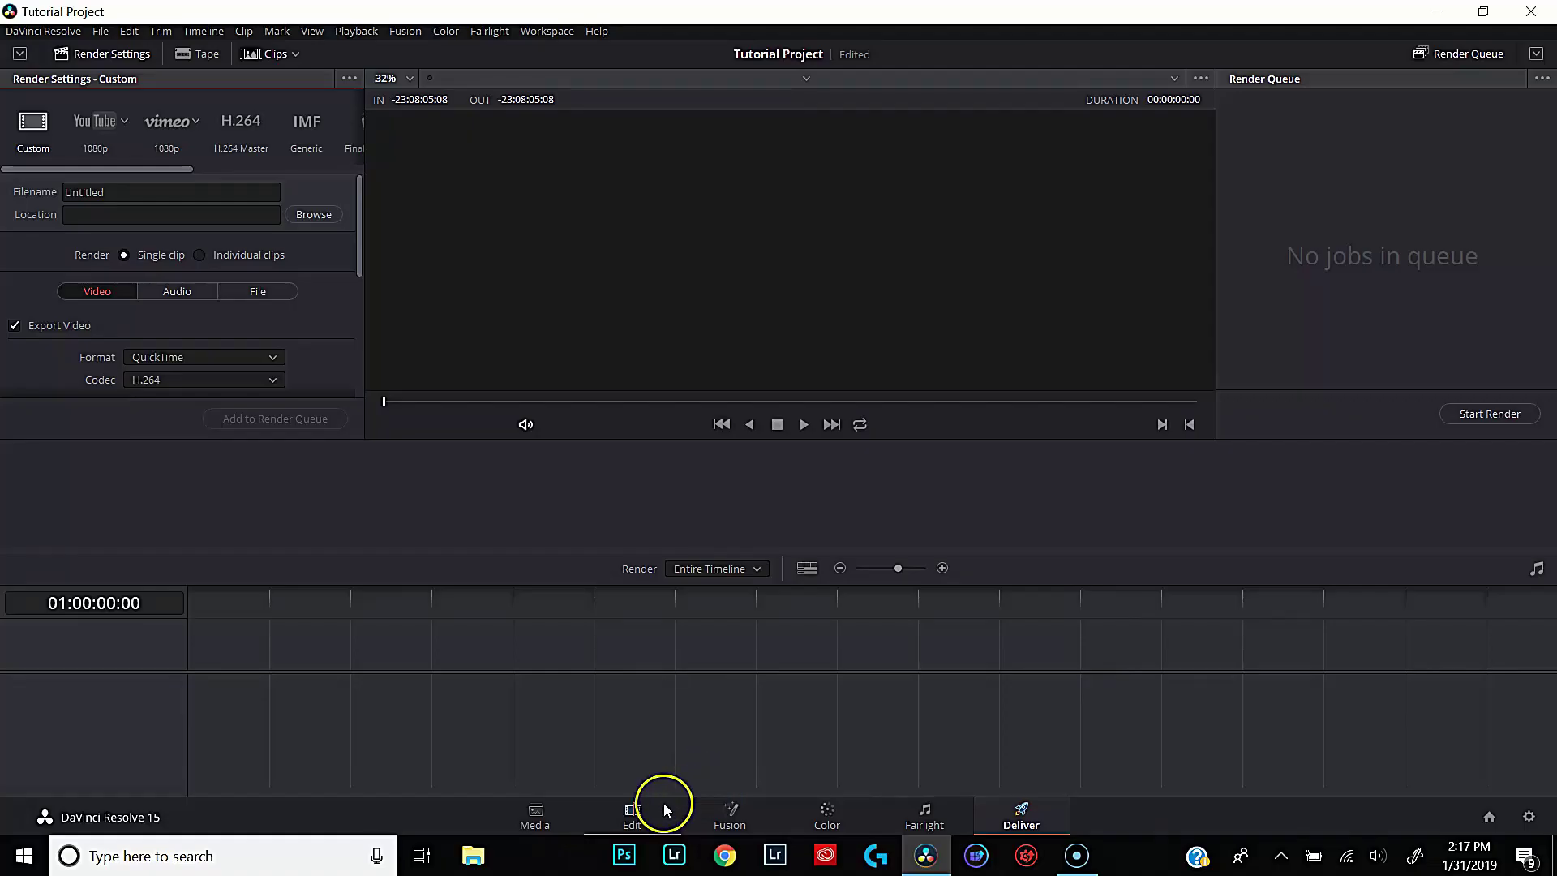
Leave the Deliver page and return to the Edit page.
left_click(632, 815)
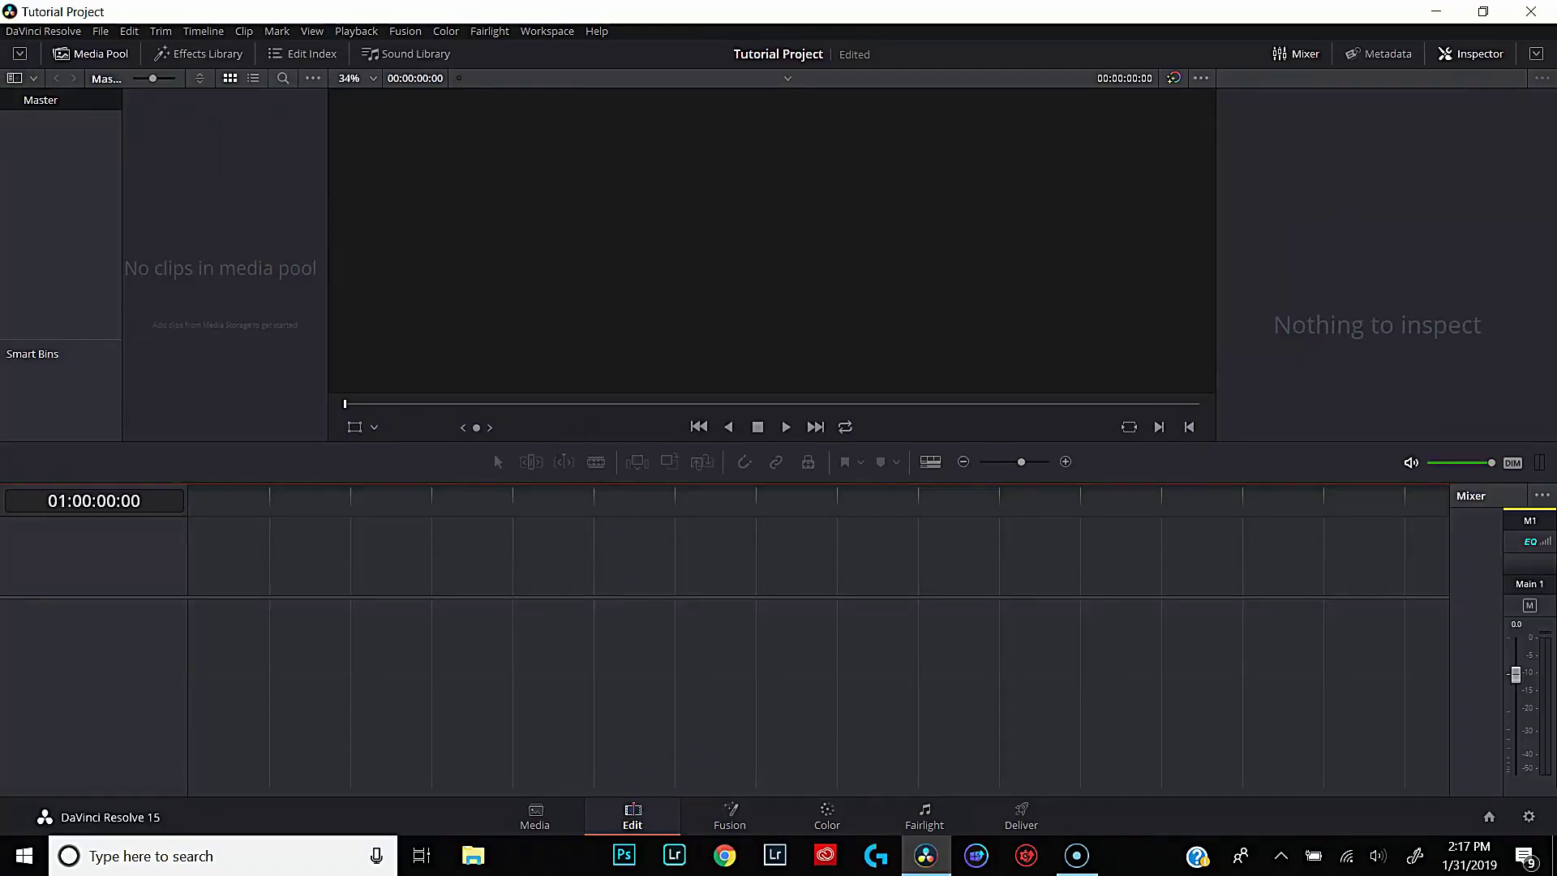
Create an empty timeline named 'Main Timeline', then switch to the Media page.
left_click(101, 32)
left_click(122, 82)
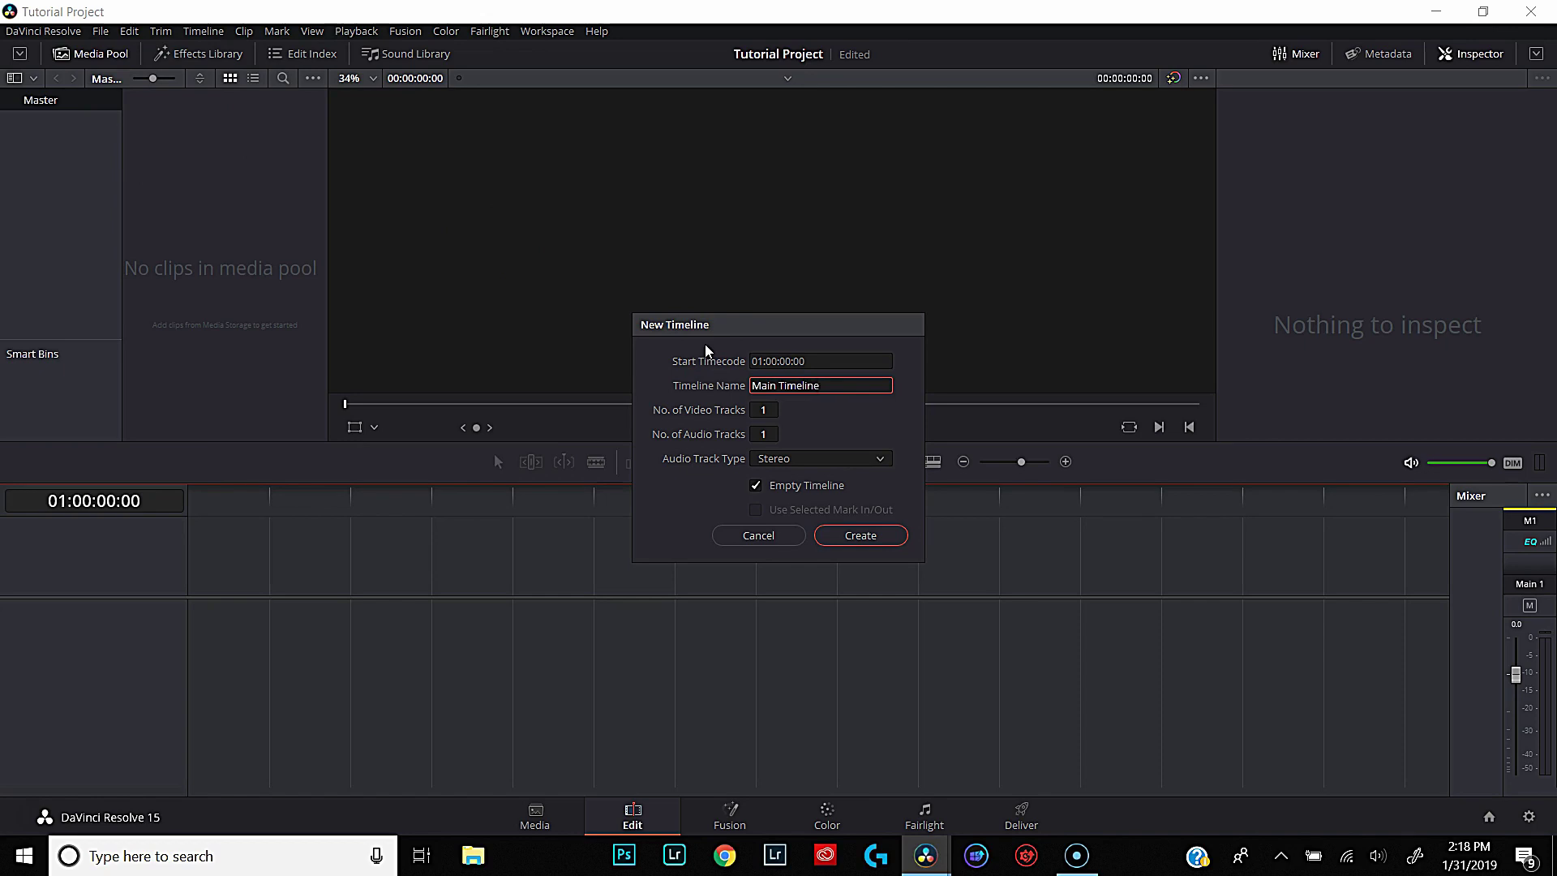
left_click(873, 535)
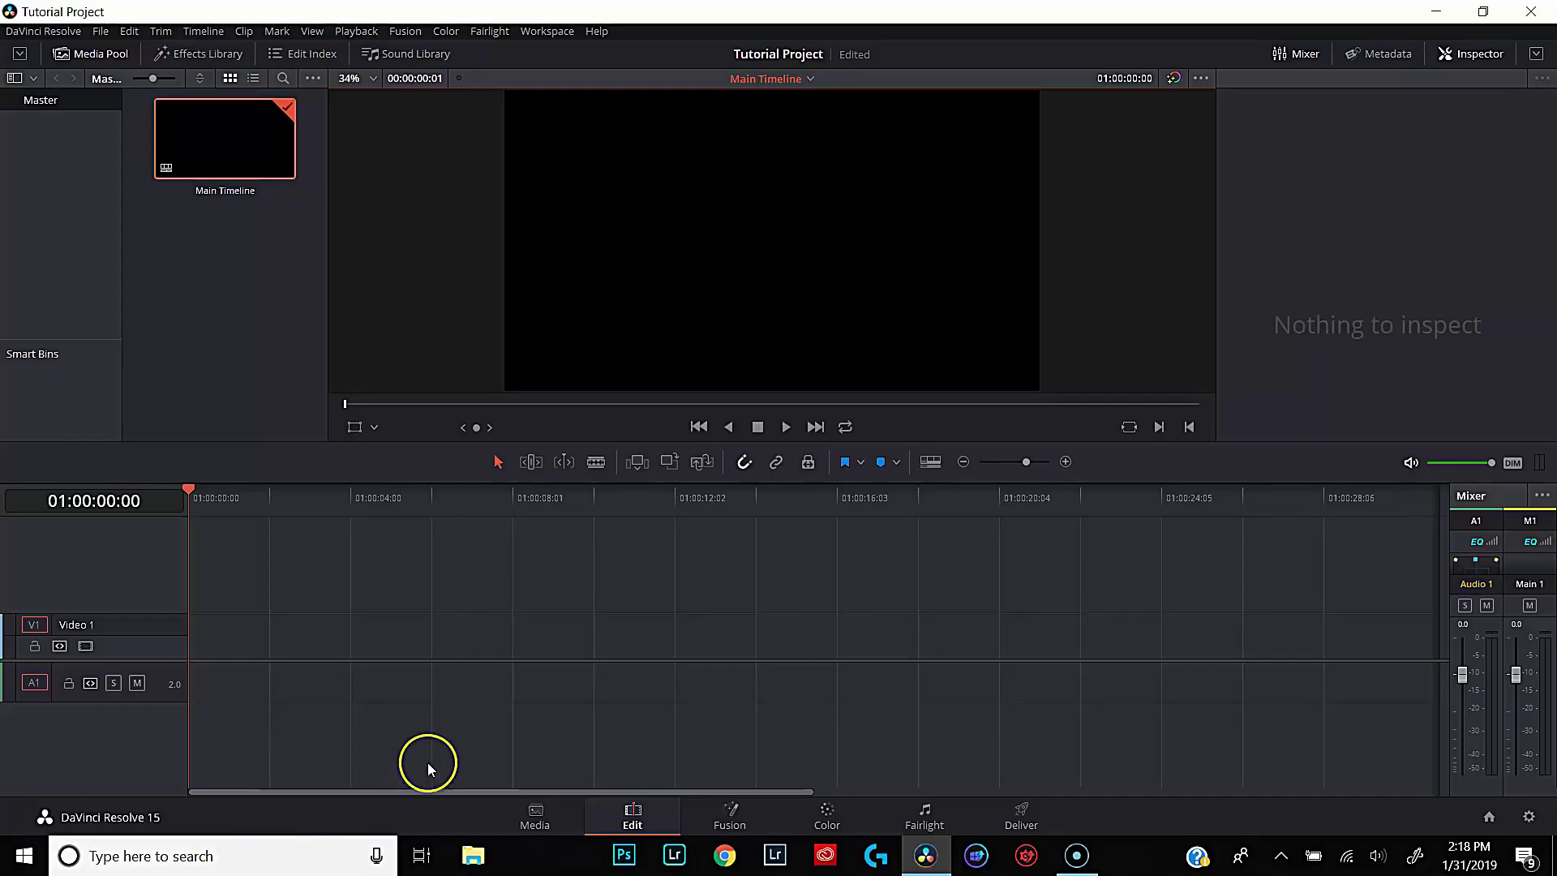
left_click(535, 813)
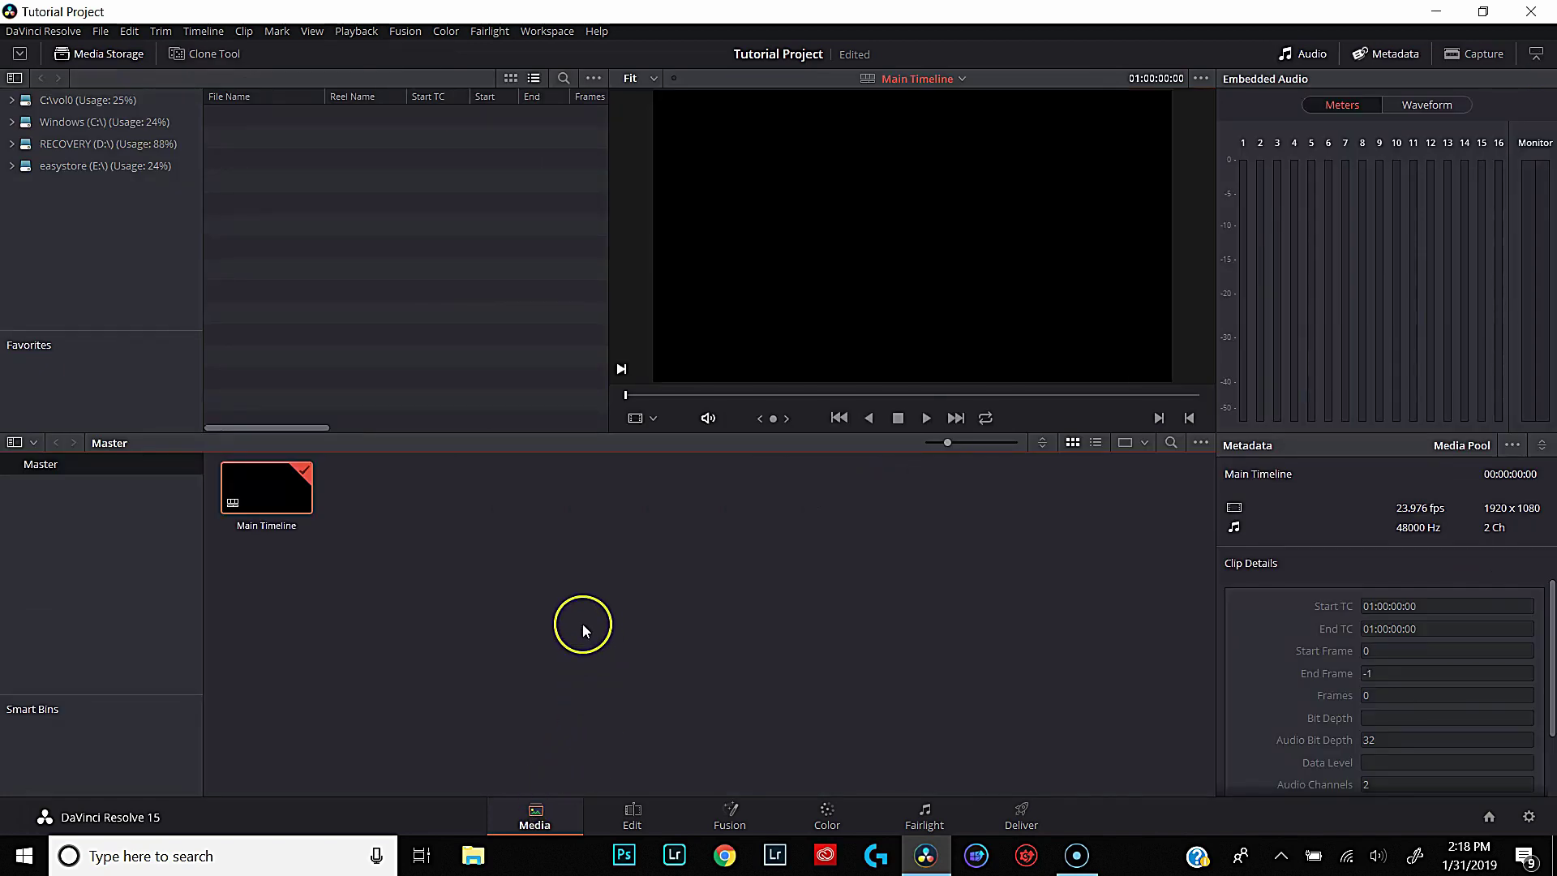
Browse the easystore drive through Business, Vlog and Original Footage into the 1-17-18 folder.
left_click(11, 167)
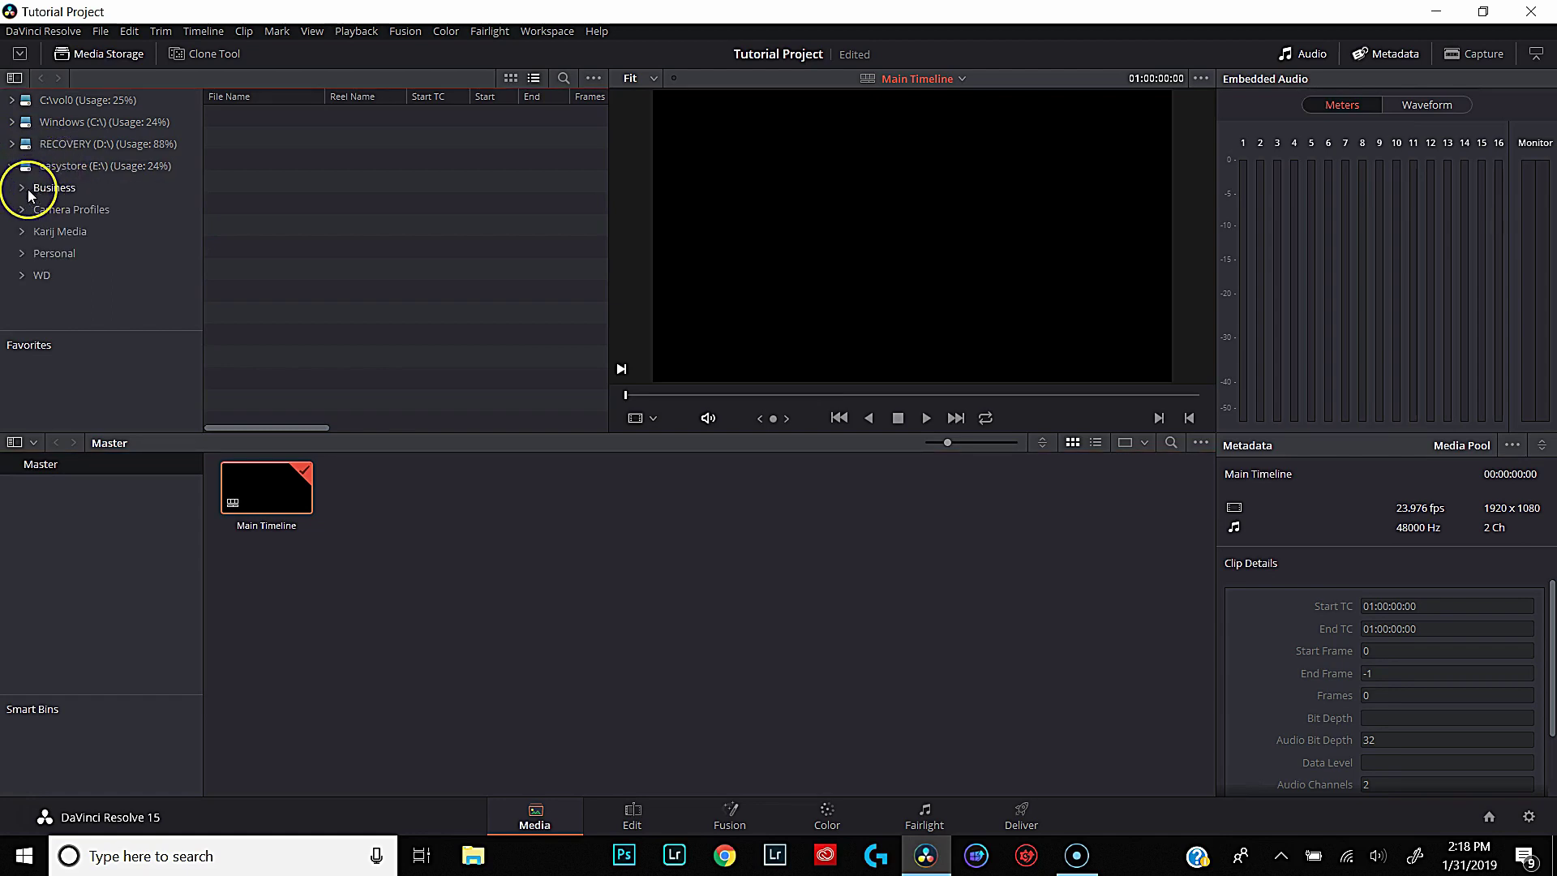
left_click(25, 188)
scroll(29, 276, "down", 5)
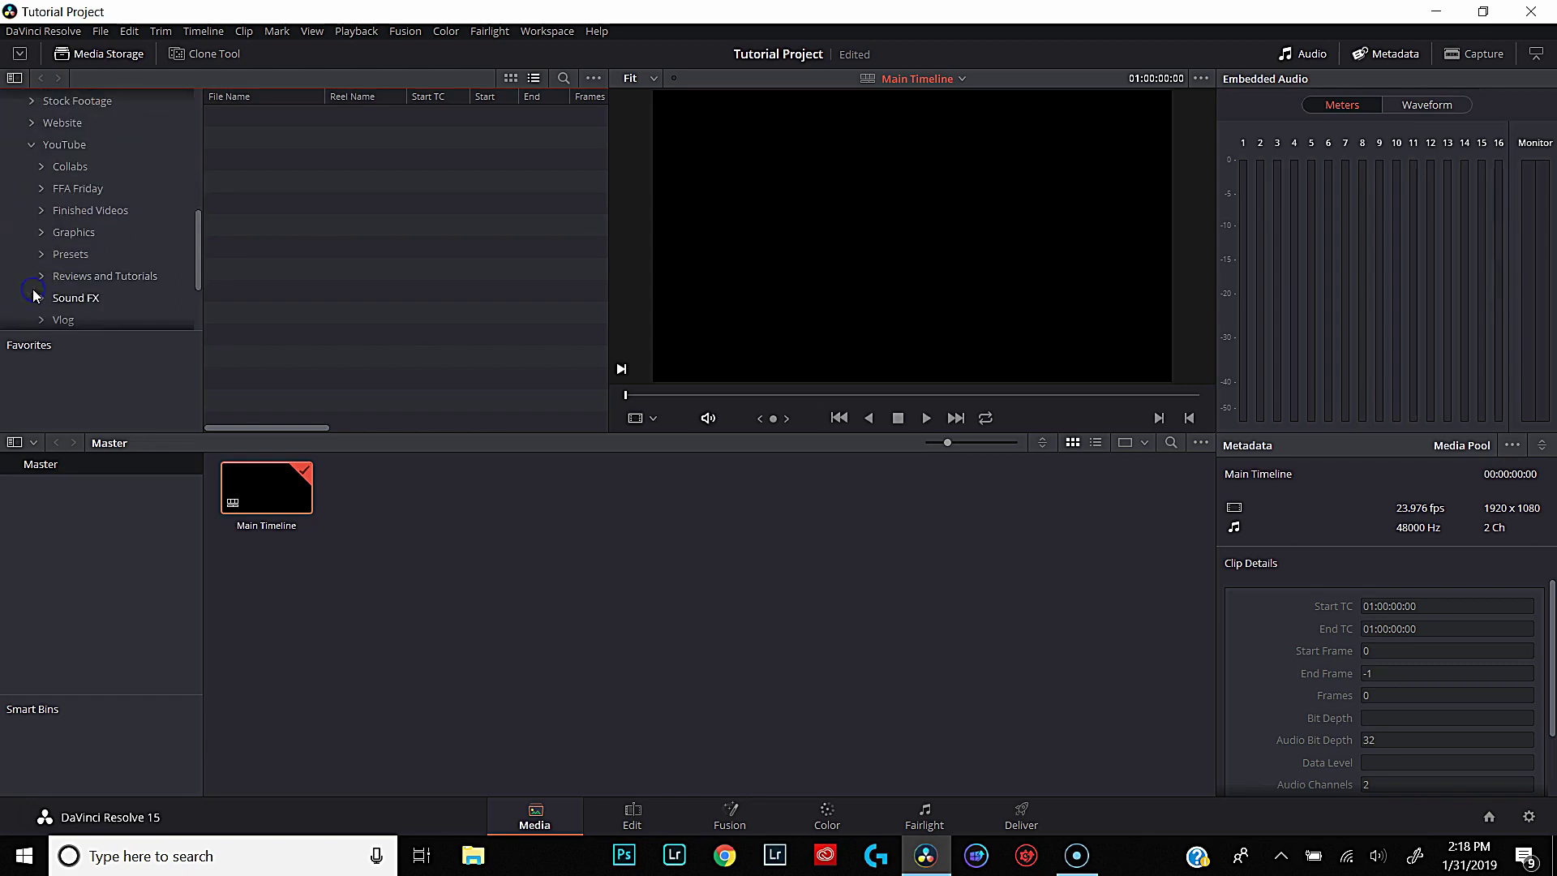
left_click(31, 306)
left_click(49, 320)
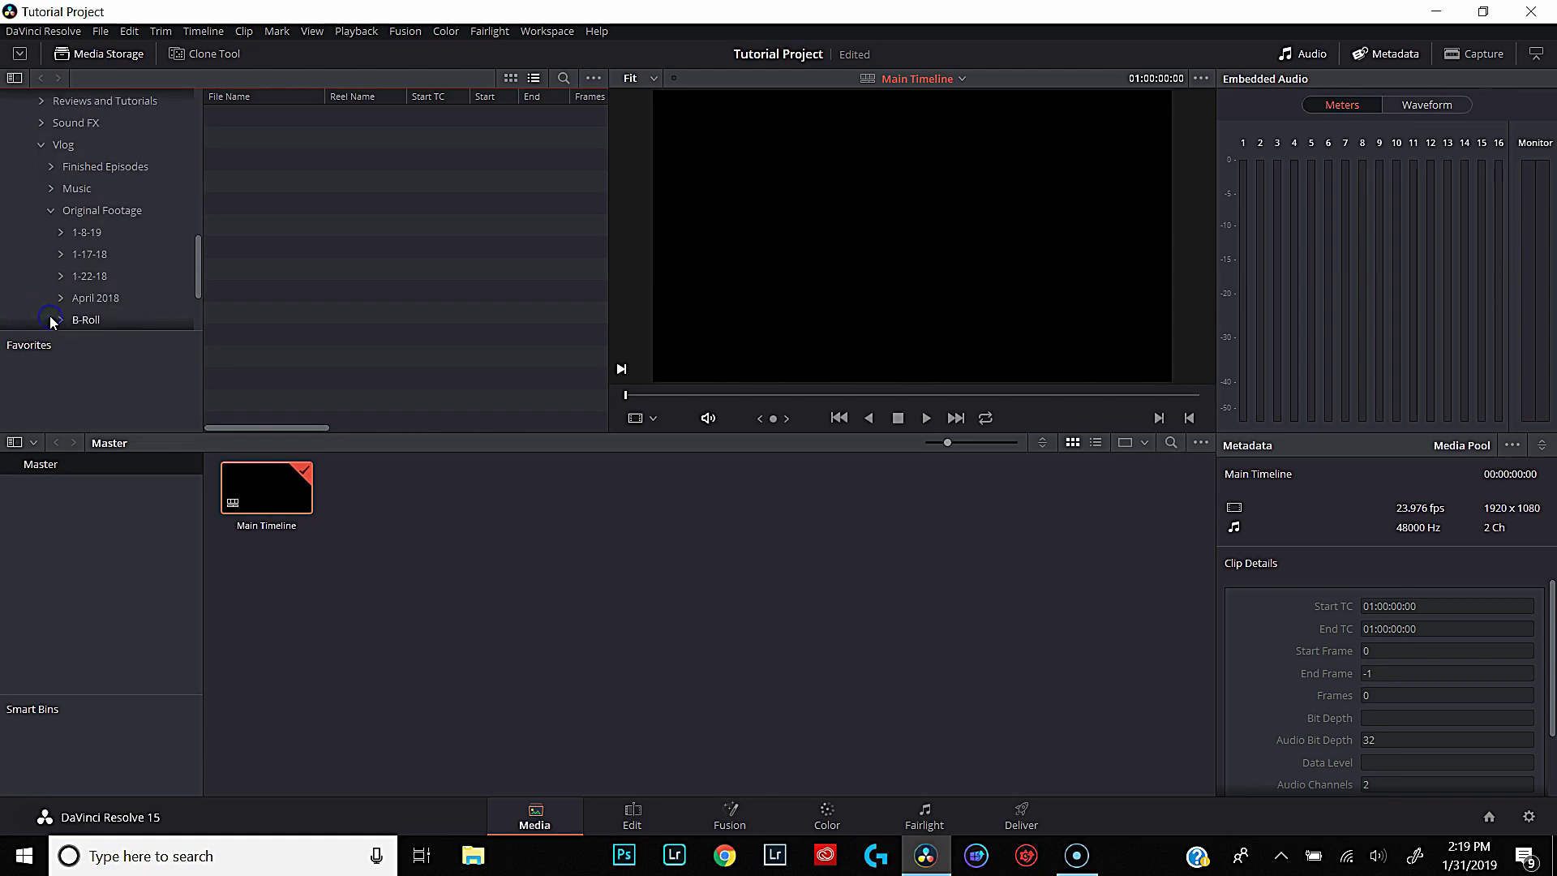
left_click(84, 254)
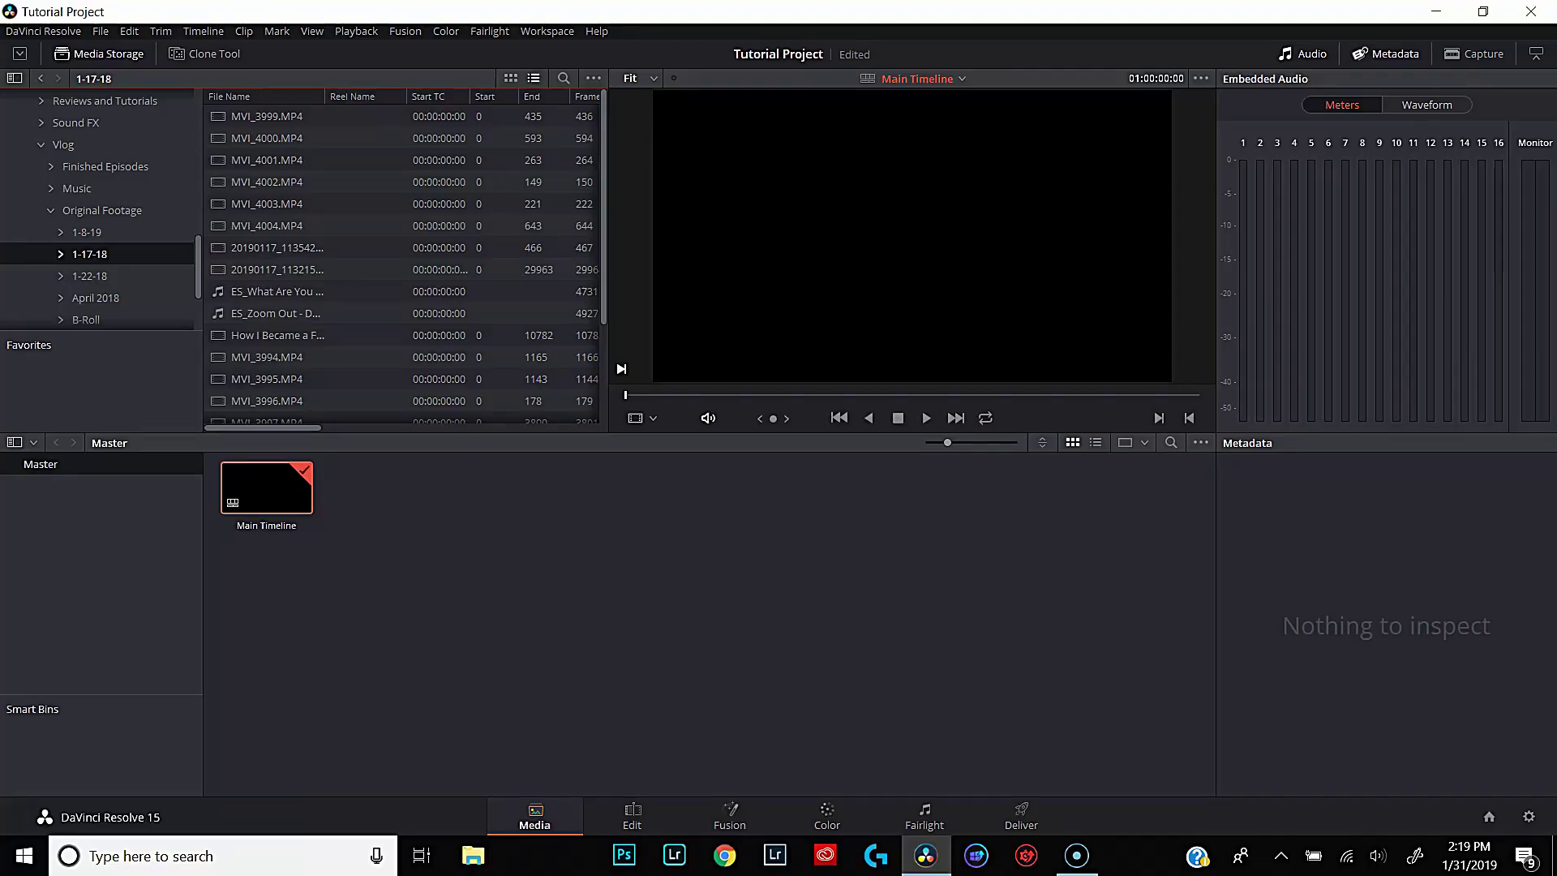
Select all 1-17-18 clips, including the MVI clips, and drag them into the Master media pool.
left_click(243, 146)
left_click(249, 117)
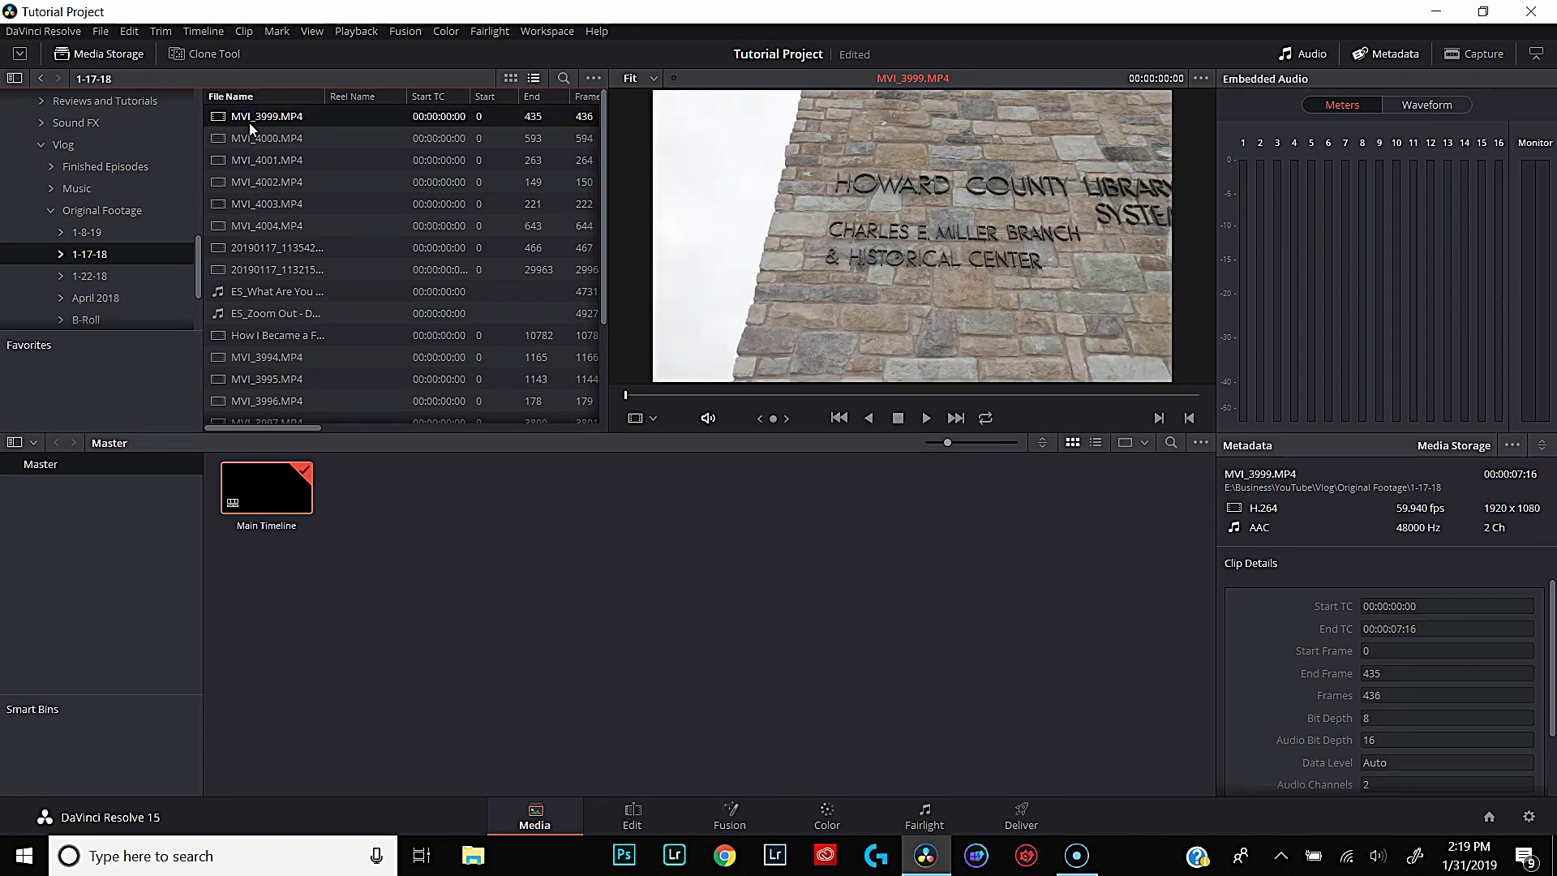
left_click(256, 161, "ctrl")
key("ctrl+shift+a")
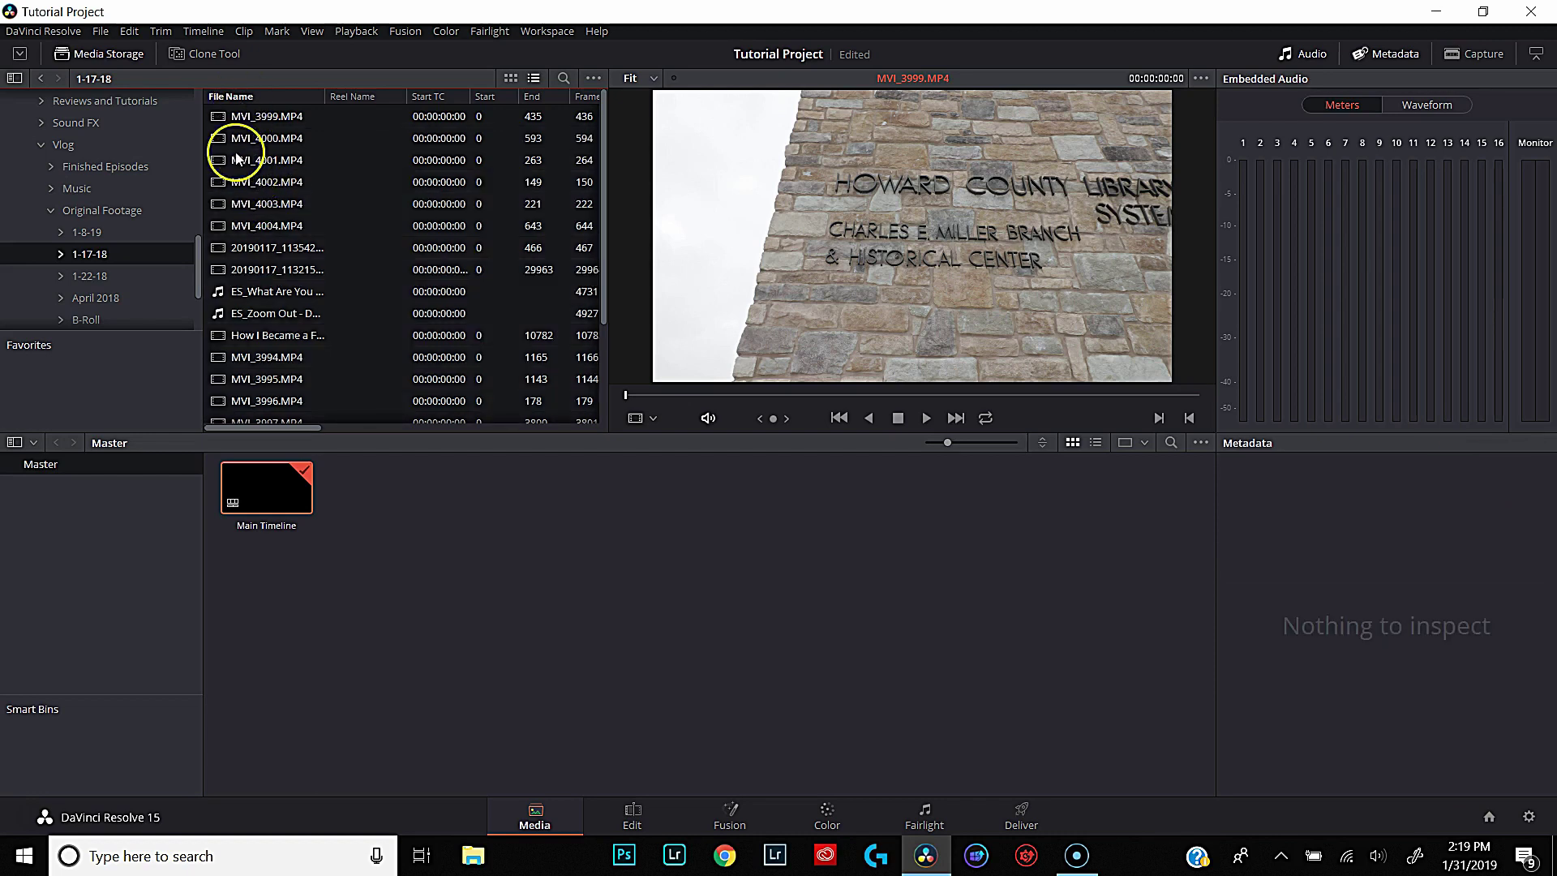
left_click_drag(212, 135, 483, 537)
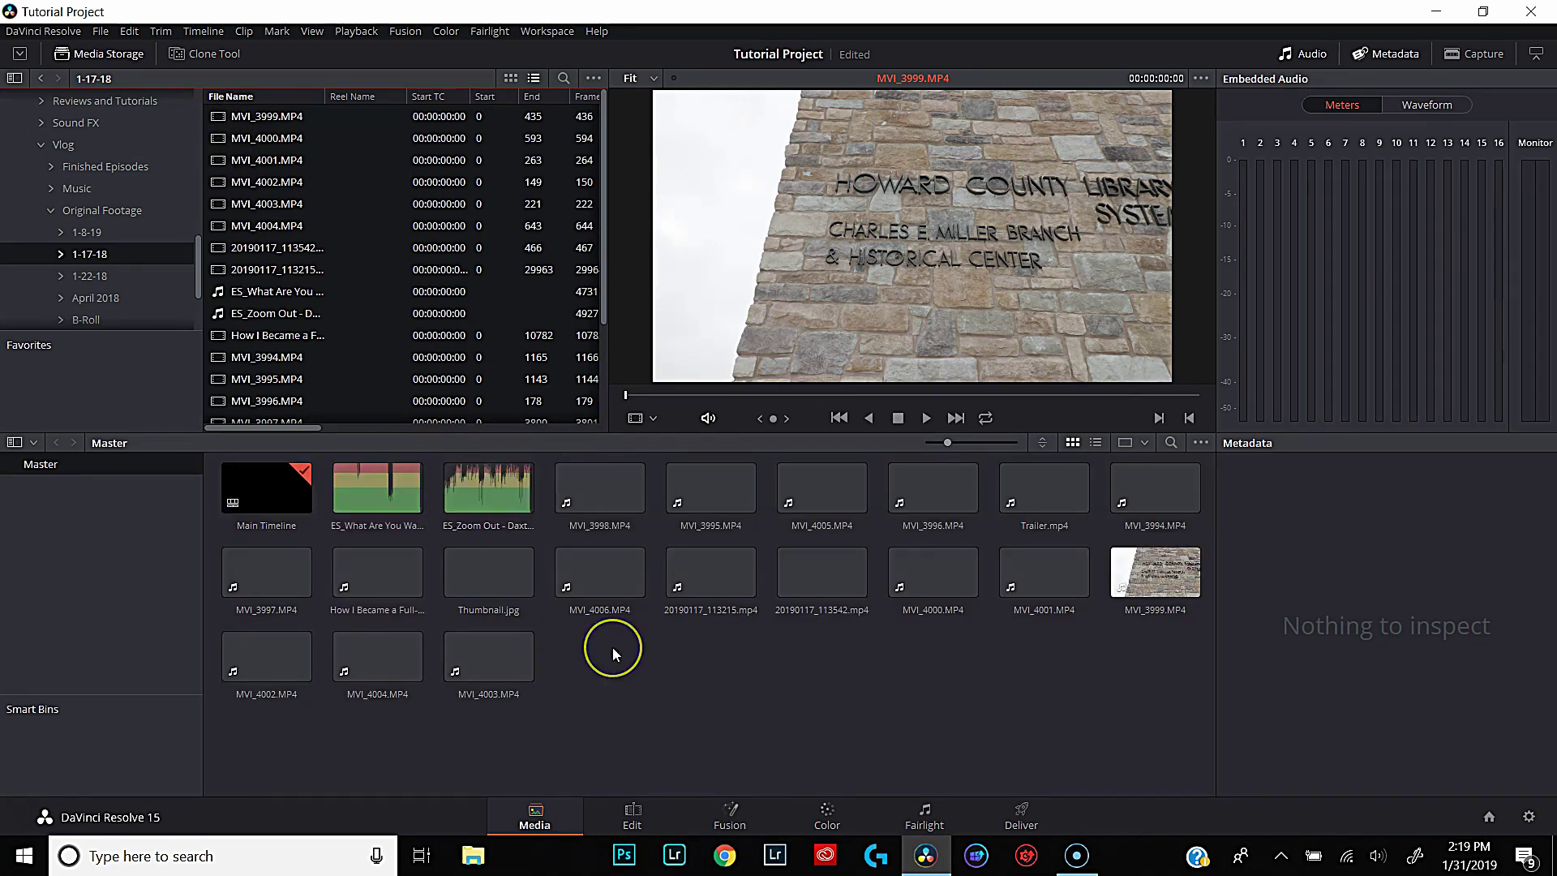